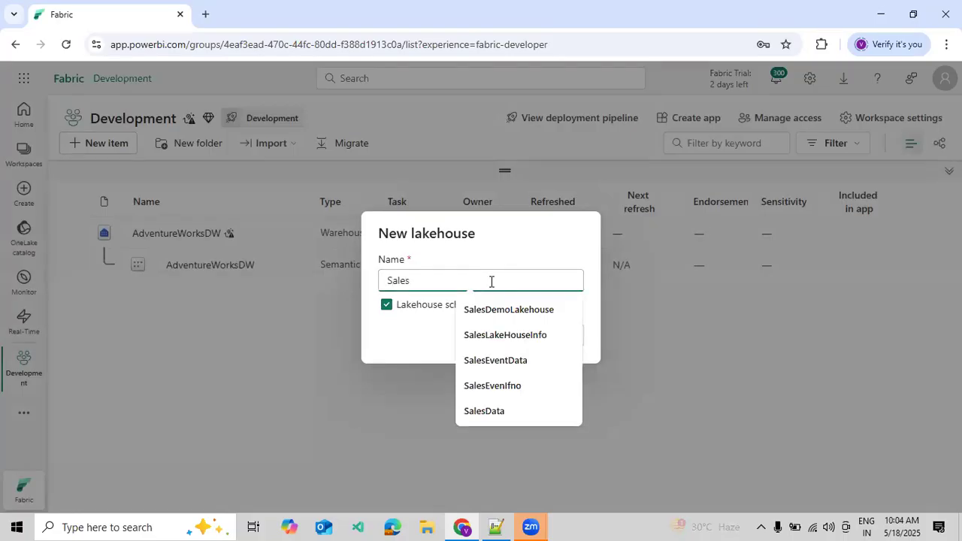
- Name the new lakehouse SalesLH and create it with lakehouse schemas enabled
type("LK")
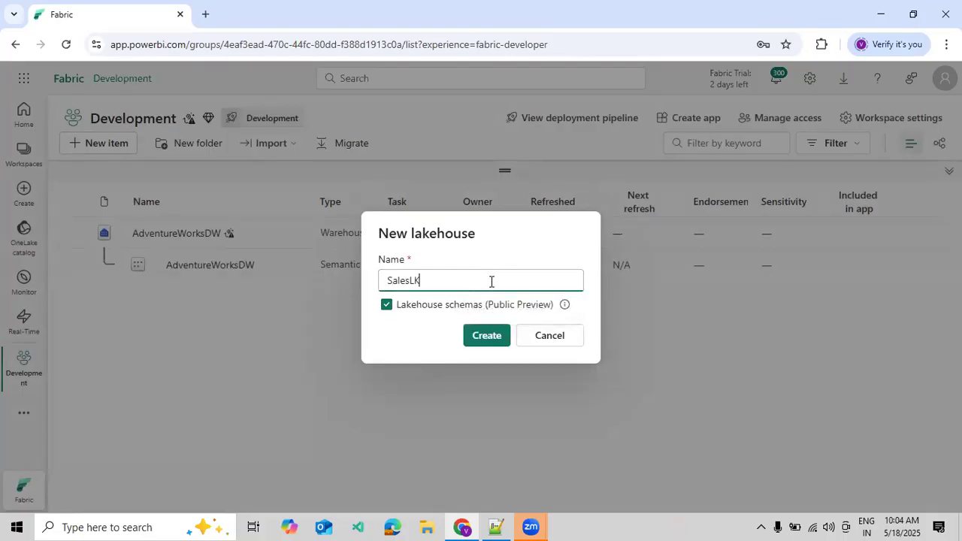
key("BackSpace")
type("H")
left_click(484, 335)
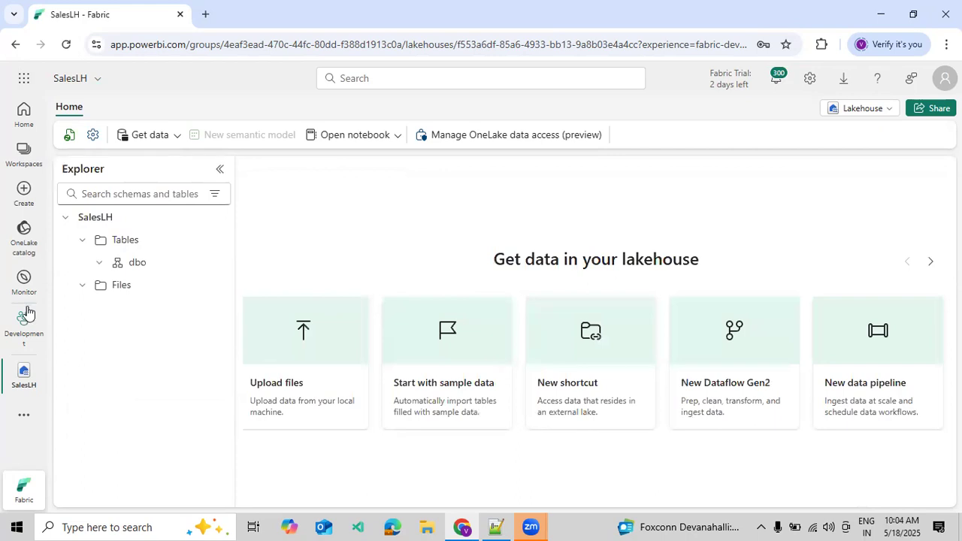
- Return to the Development workspace and dismiss the SQL analytics endpoint notification
left_click(24, 154)
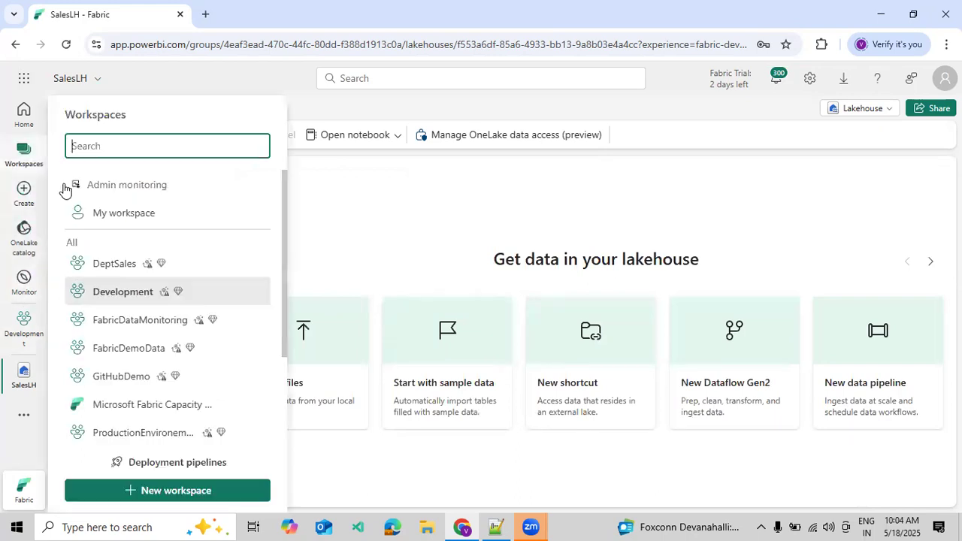
left_click(164, 289)
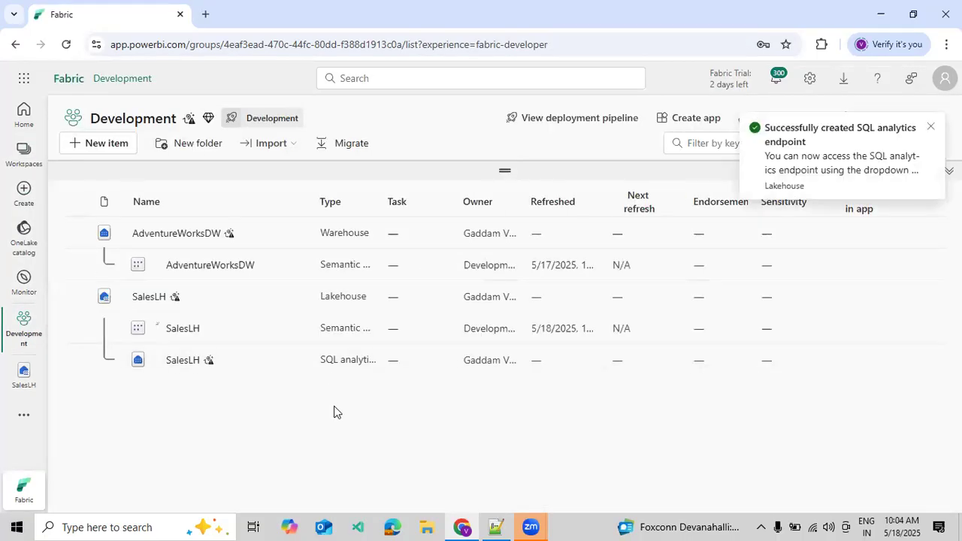
left_click(932, 128)
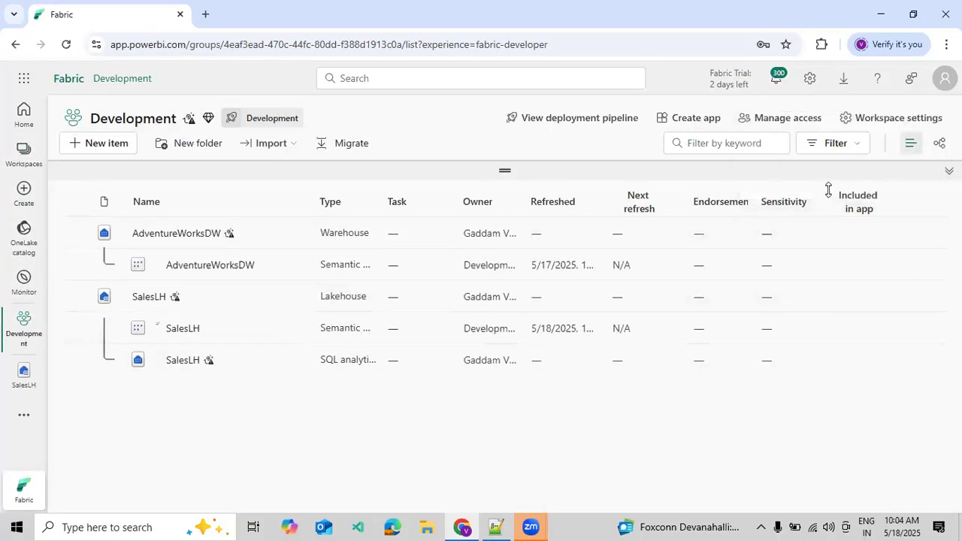
- Create a data pipeline named SalesDataProcess in the Development workspace
mouse_move(300, 361)
left_click(123, 142)
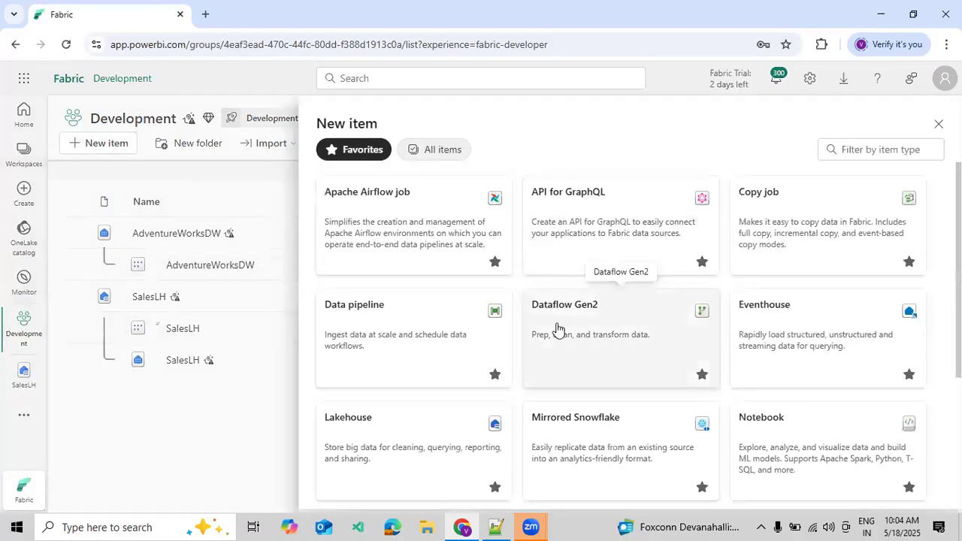
left_click(409, 344)
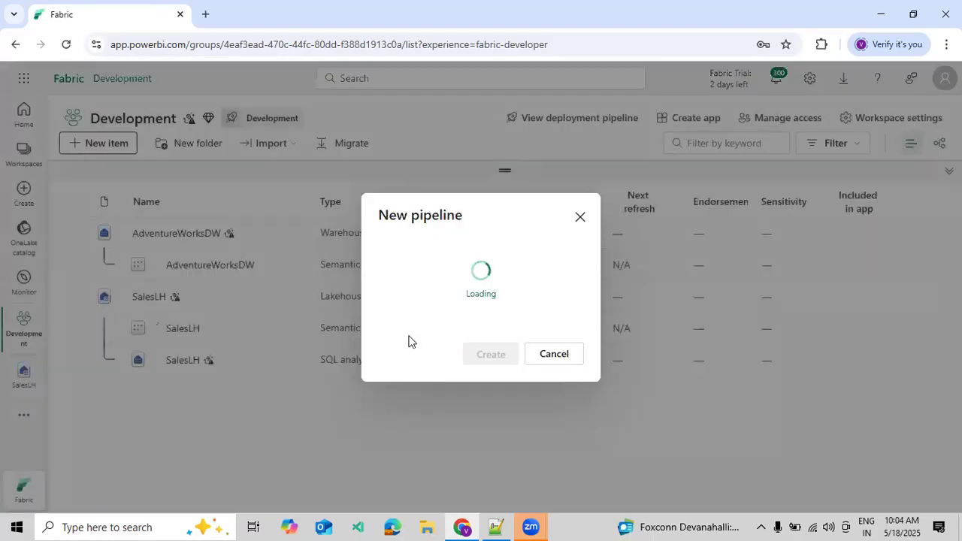
double_click(457, 279)
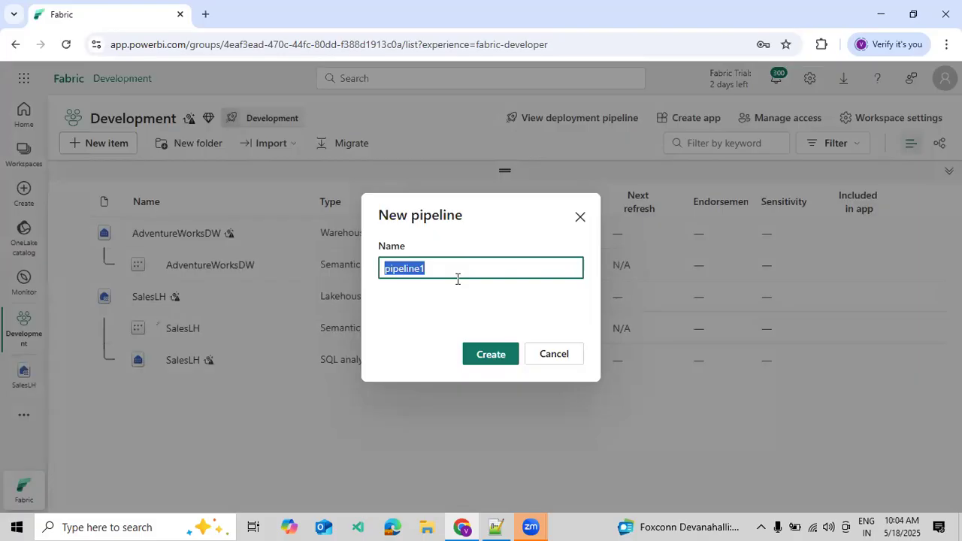
type("SalesDat")
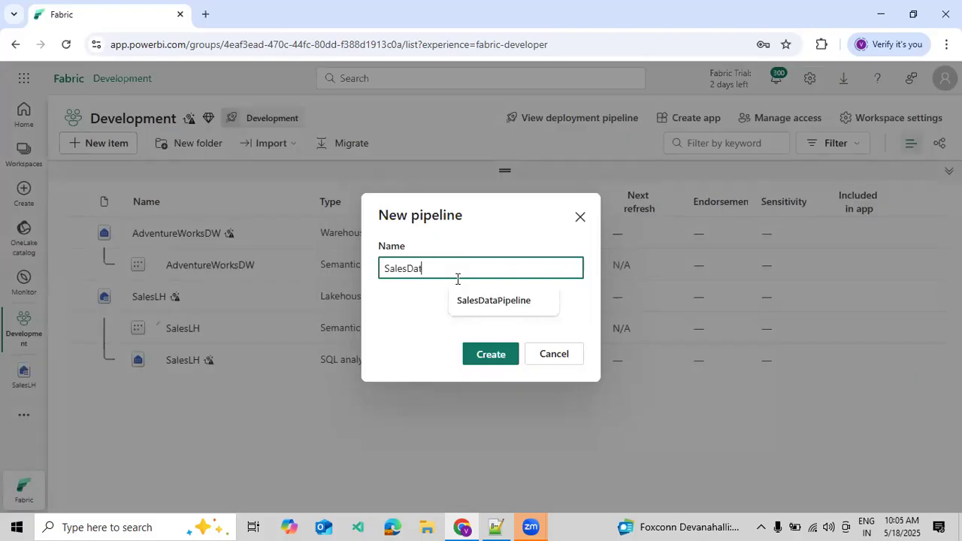
type("aProcess")
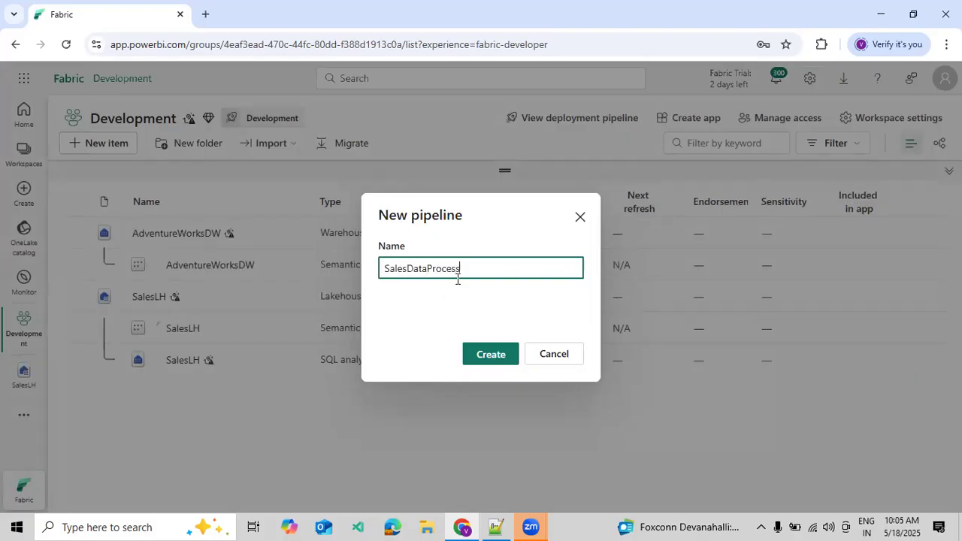
left_click(473, 357)
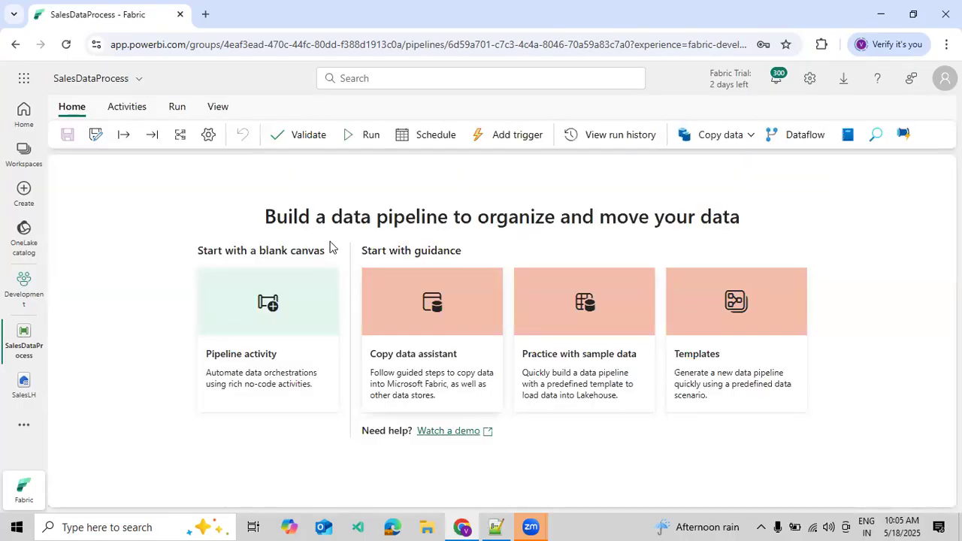
- Add a Copy data activity to the pipeline canvas and place it near the upper middle
left_click(134, 104)
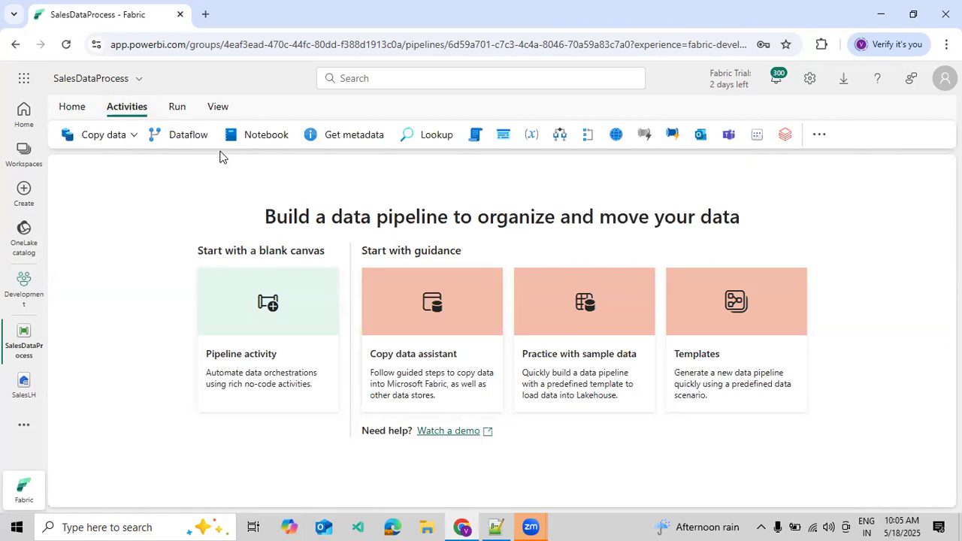
left_click(134, 136)
left_click(120, 161)
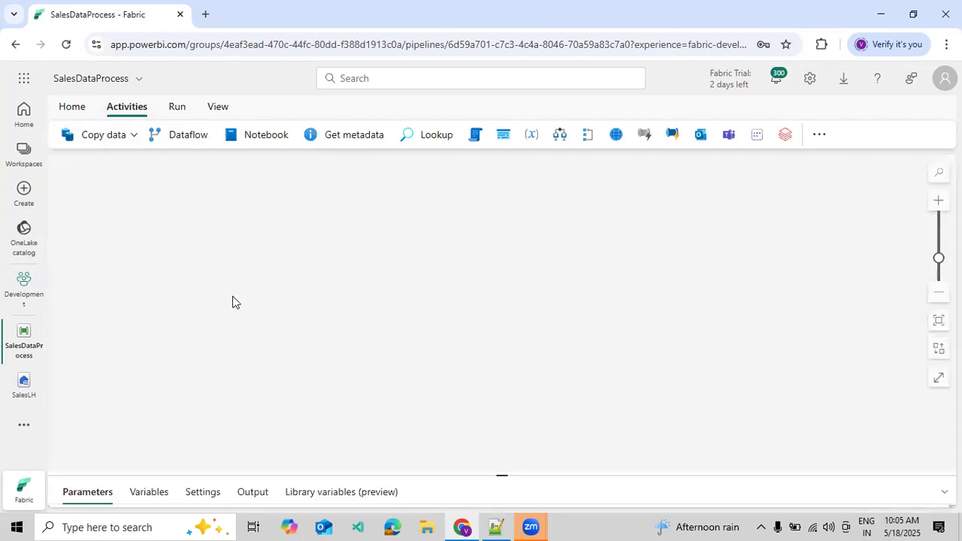
left_click_drag(176, 289, 414, 258)
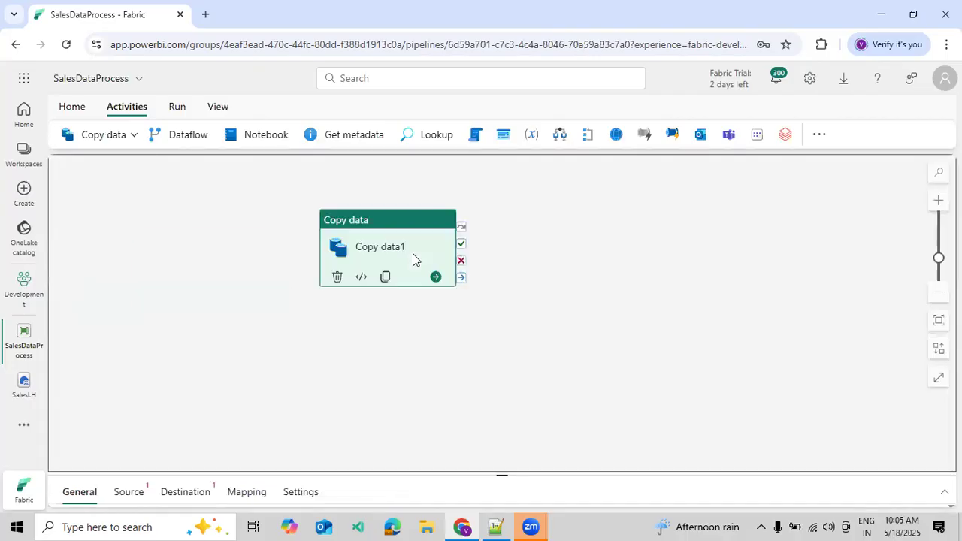
- Rename the copy activity as Data Copy
left_click_drag(370, 472, 369, 348)
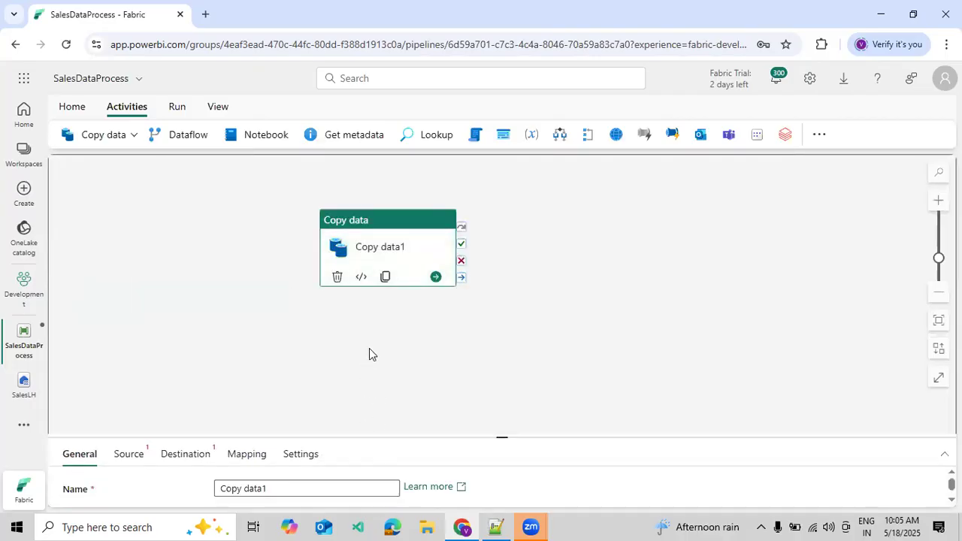
left_click_drag(305, 392, 176, 380)
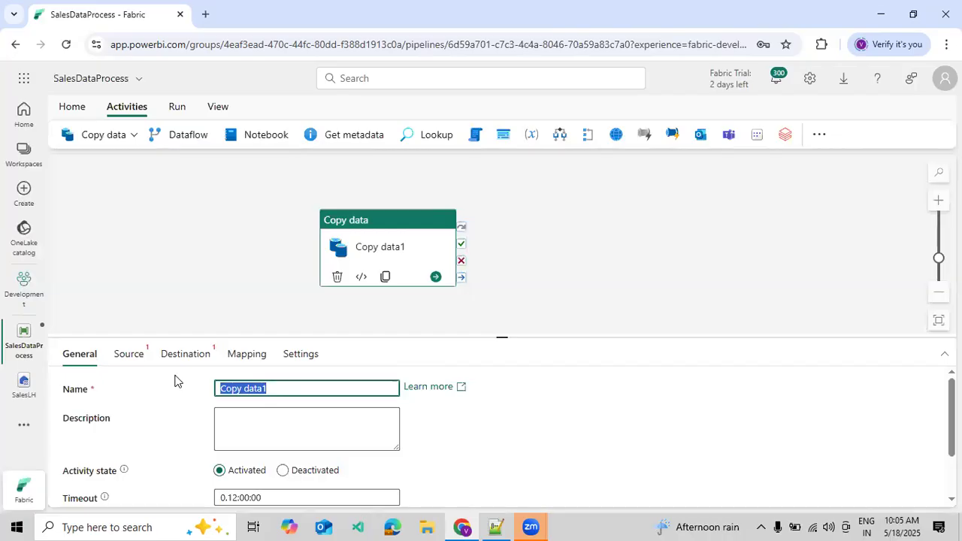
type("Data")
key("BackSpace")
key("BackSpace")
type("ta Copy")
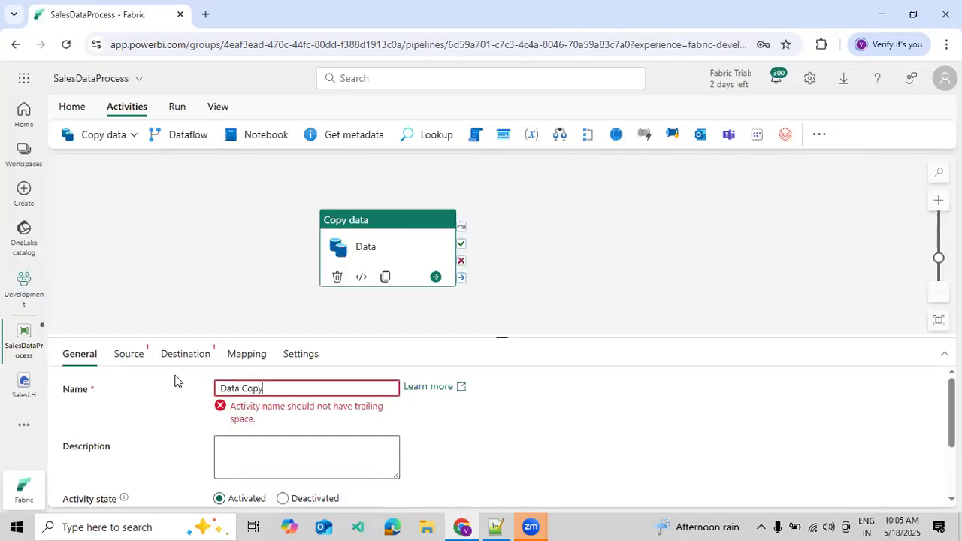
- Set the copy activity's source connection to DevEnvironment with the connection type SQL server
left_click(127, 355)
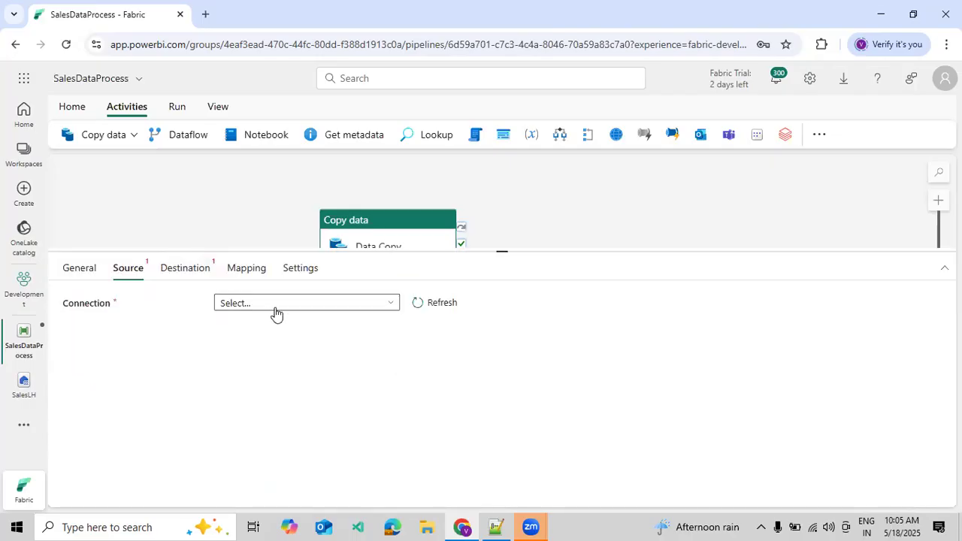
left_click(277, 303)
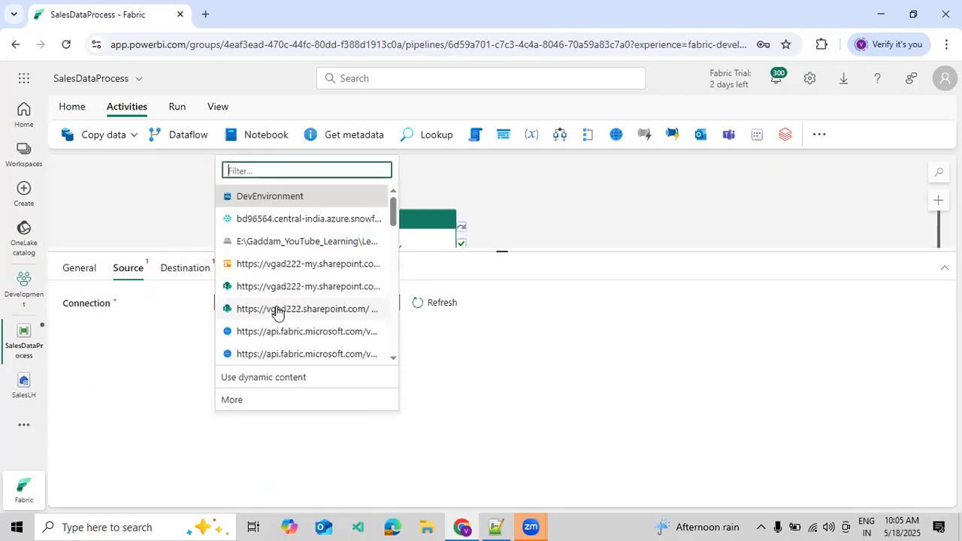
left_click(259, 196)
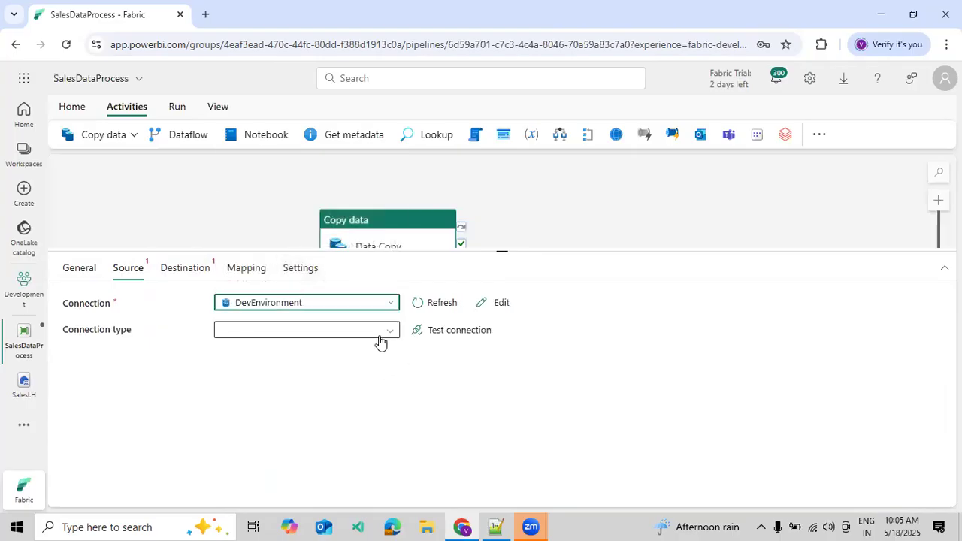
left_click(380, 339)
left_click(273, 445)
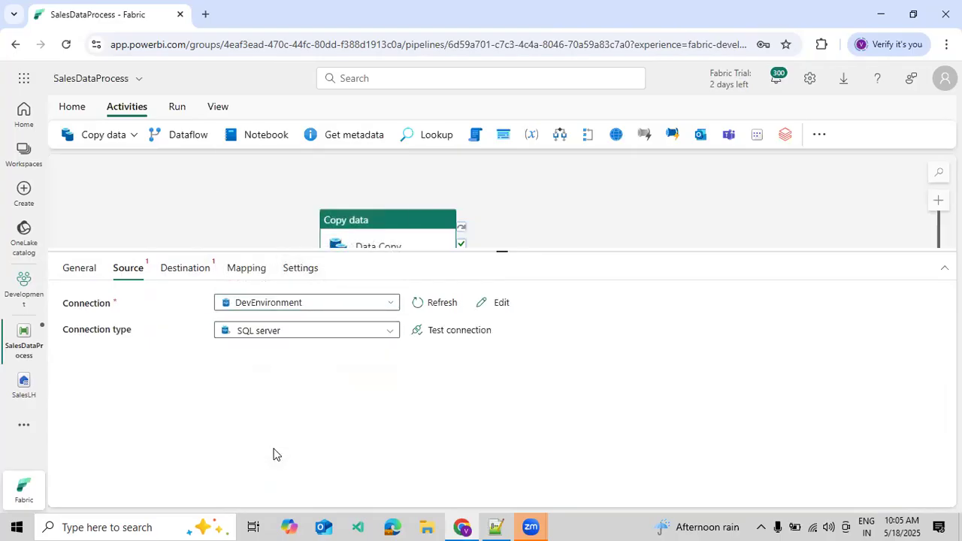
- Make the source use a query and enter SELECT * FROM EmpMain as its text
left_click(268, 385)
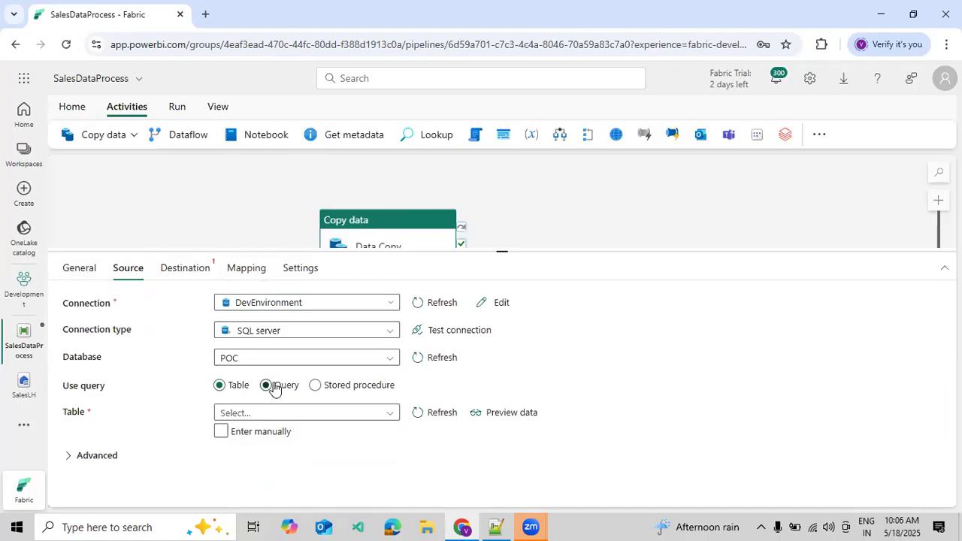
left_click(425, 415)
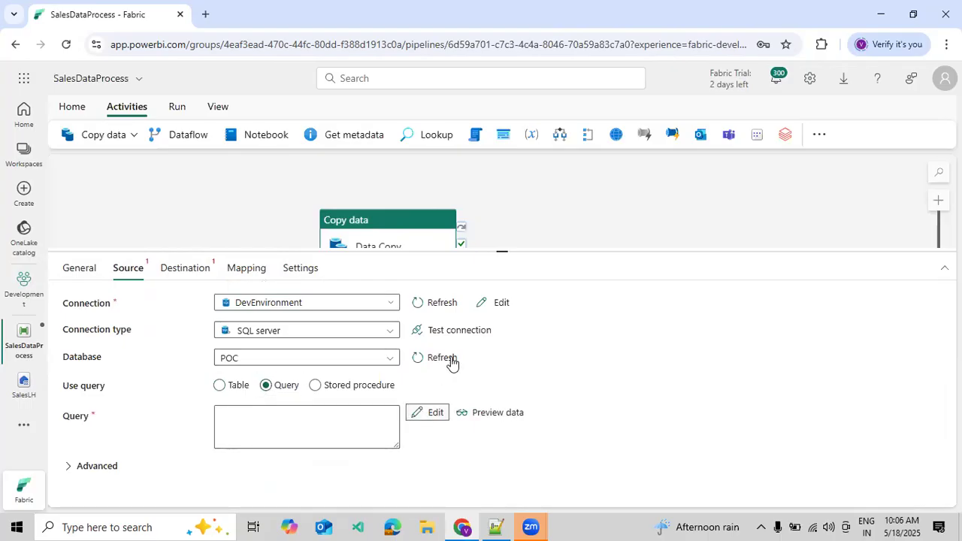
left_click(412, 416)
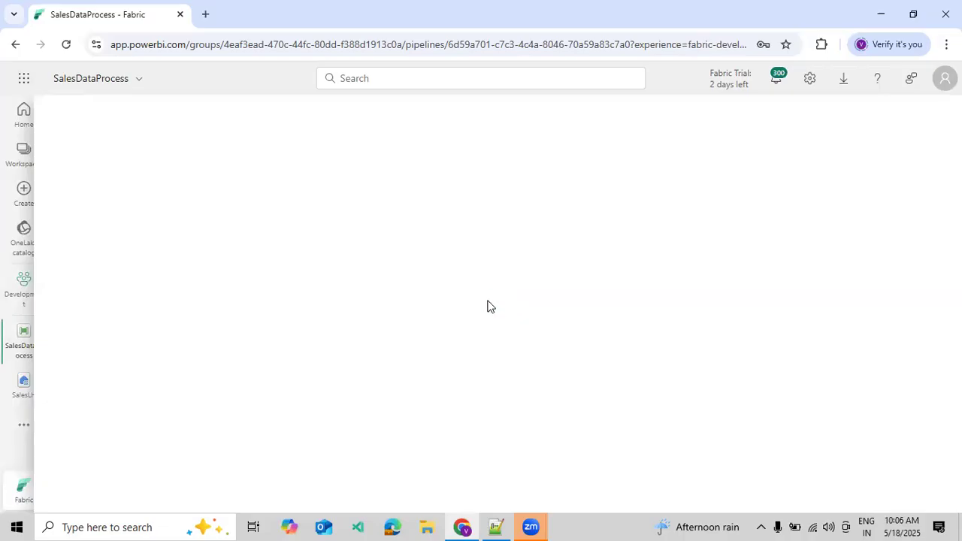
left_click(326, 211)
type("SELECT * FROM EmpMain")
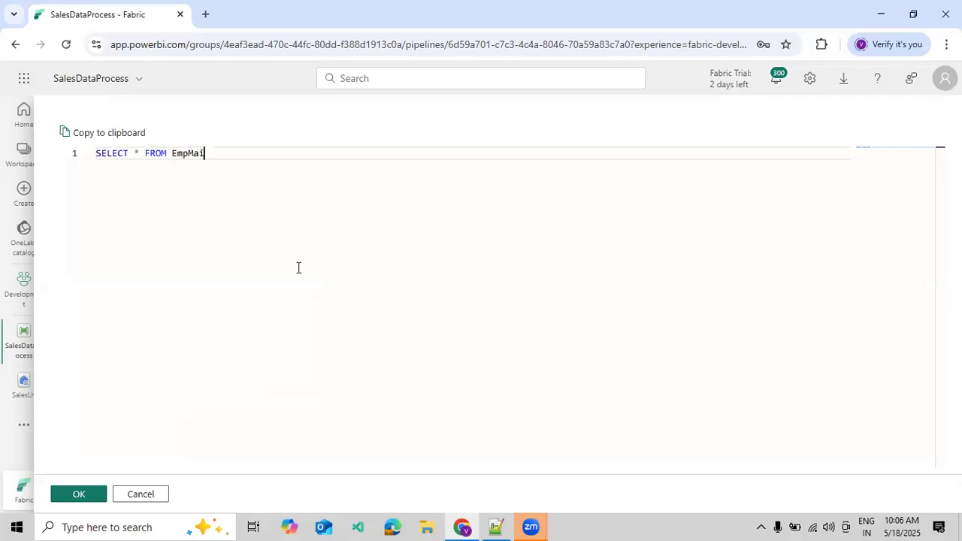
left_click(73, 497)
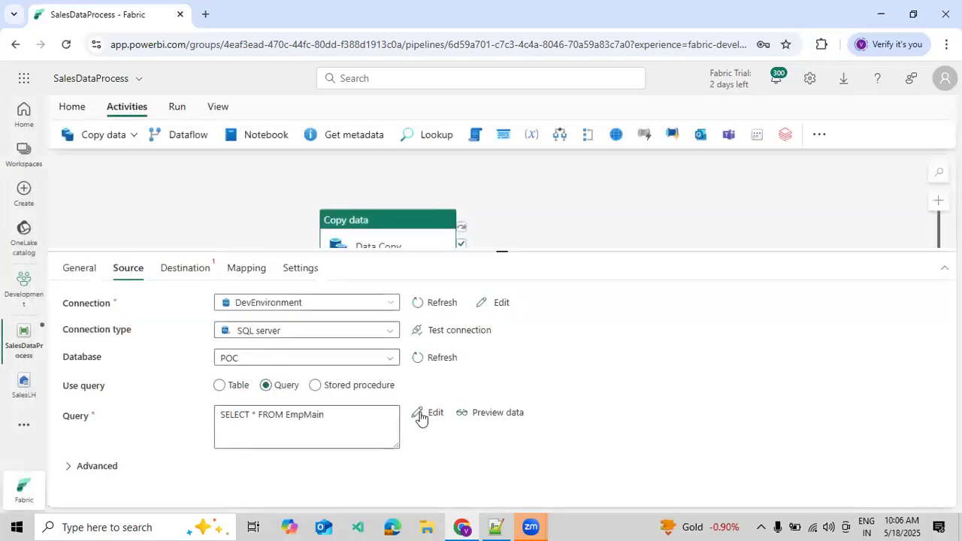
- Review the source query in its editor and preview the data it returns
left_click(421, 415)
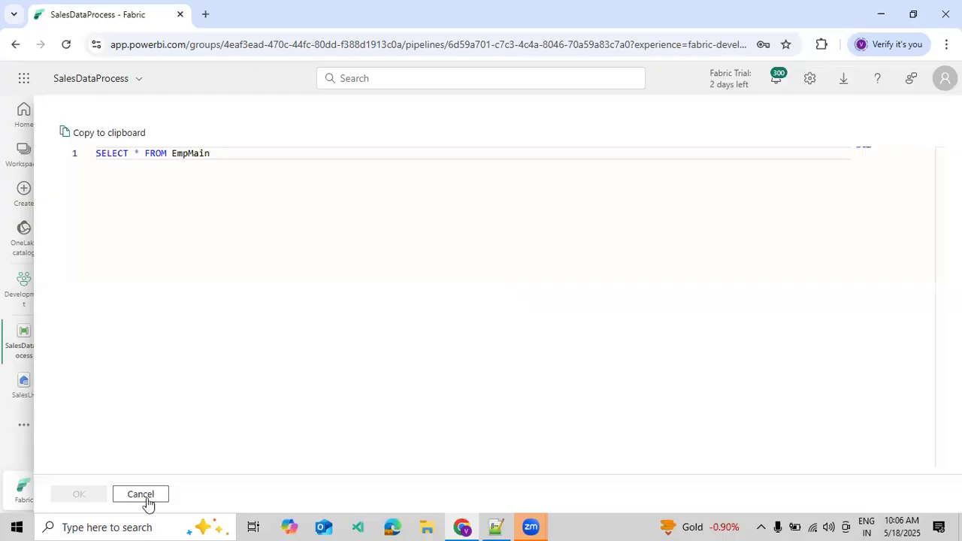
left_click(147, 496)
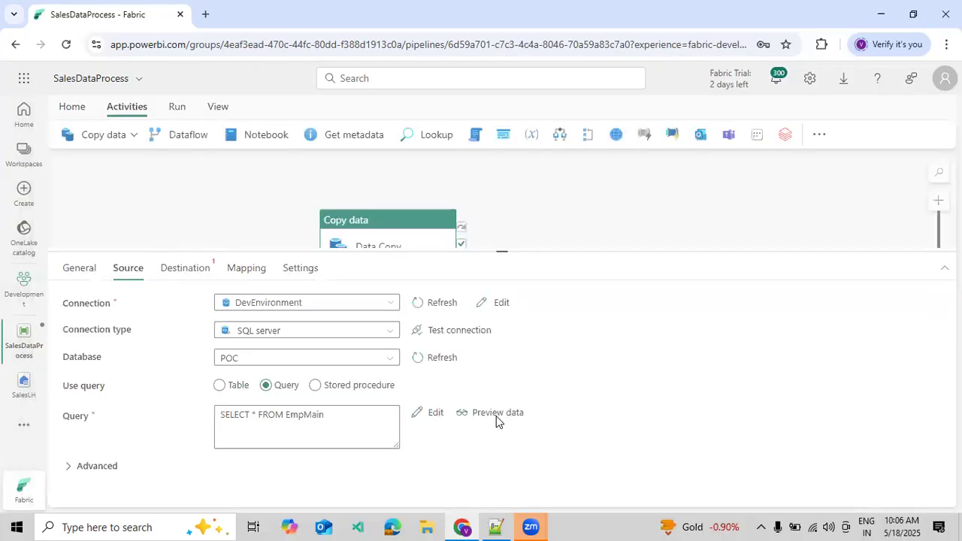
left_click(496, 417)
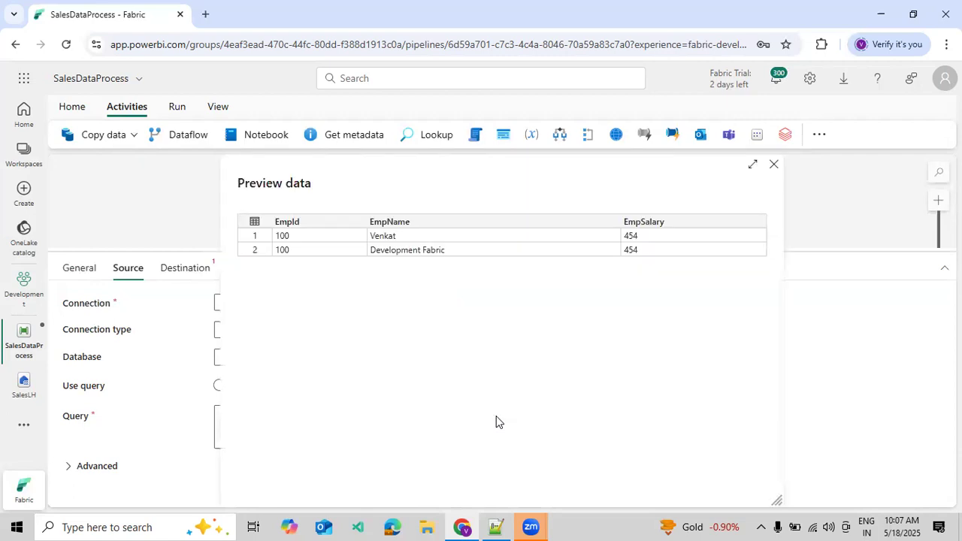
left_click(773, 165)
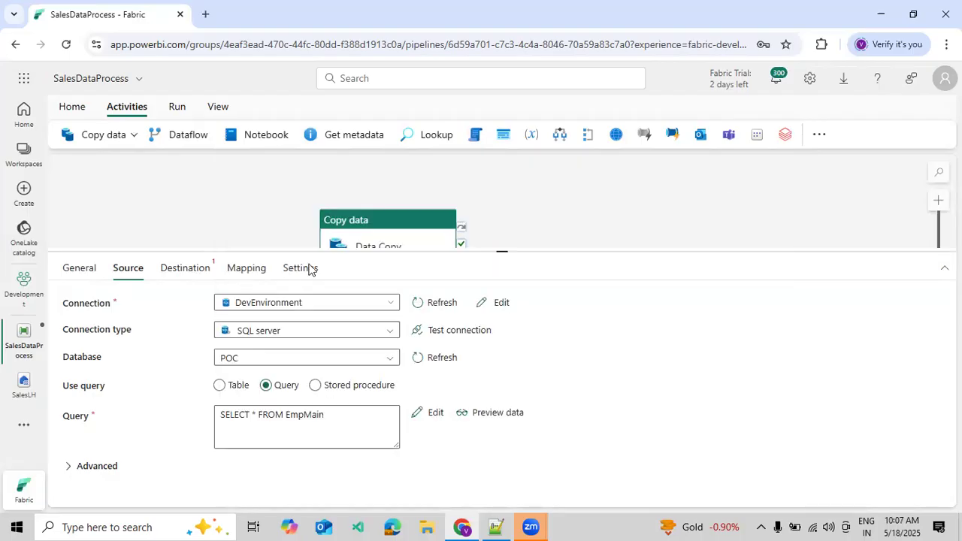
- Set the copy destination to the SalesLH lakehouse from OneLake and switch its table to manual entry
left_click(194, 280)
left_click(348, 307)
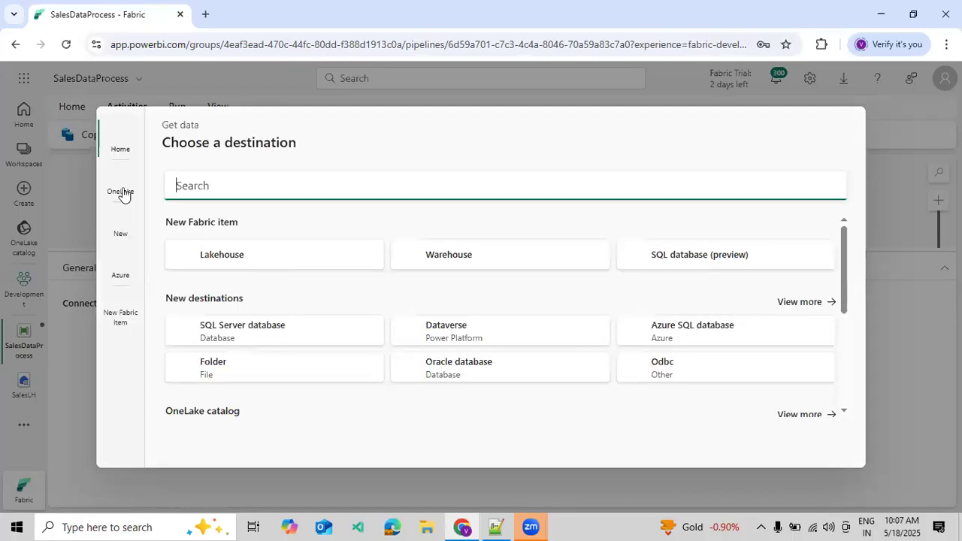
left_click(122, 190)
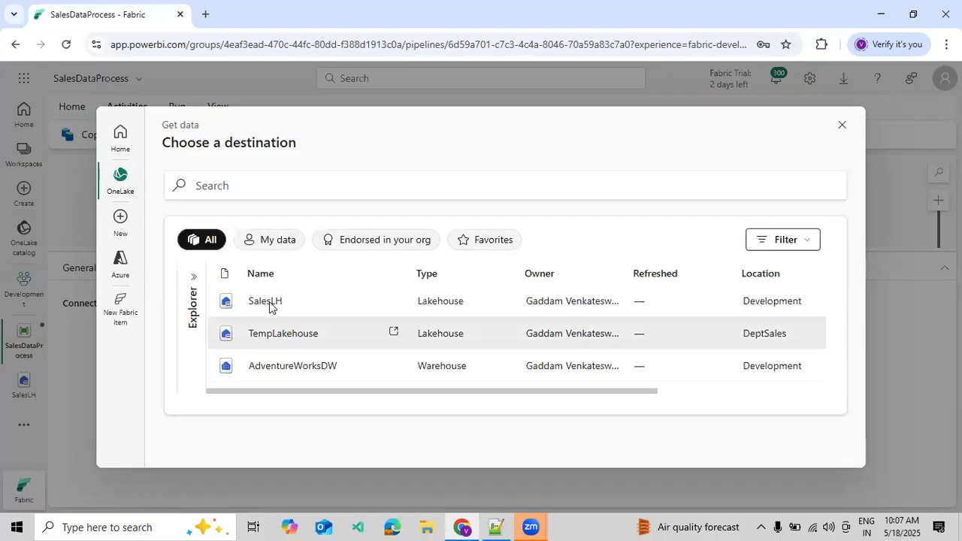
left_click(269, 302)
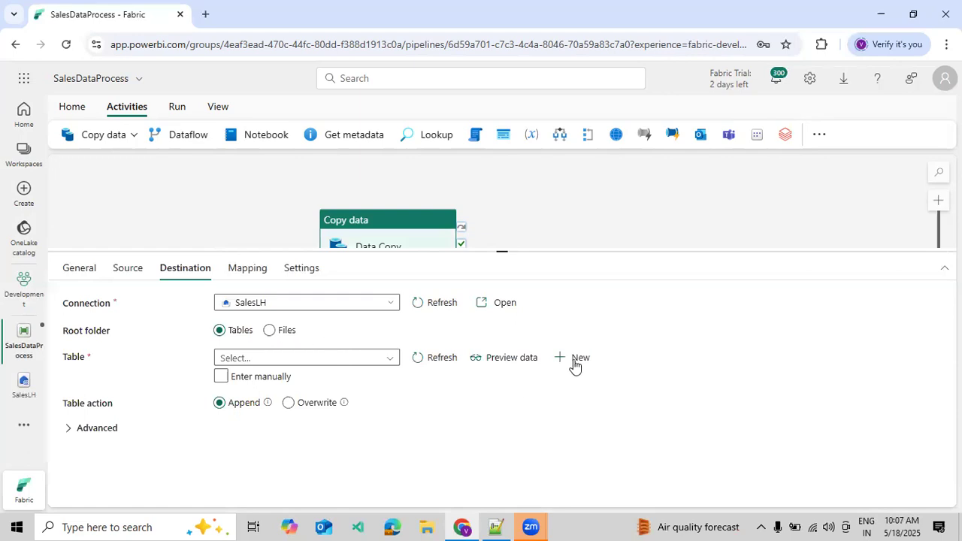
left_click(708, 360)
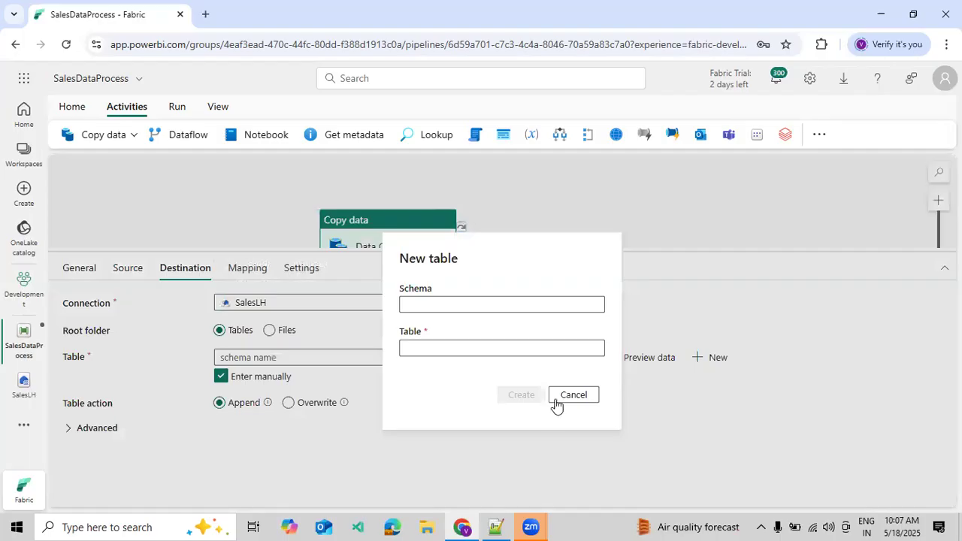
left_click(557, 398)
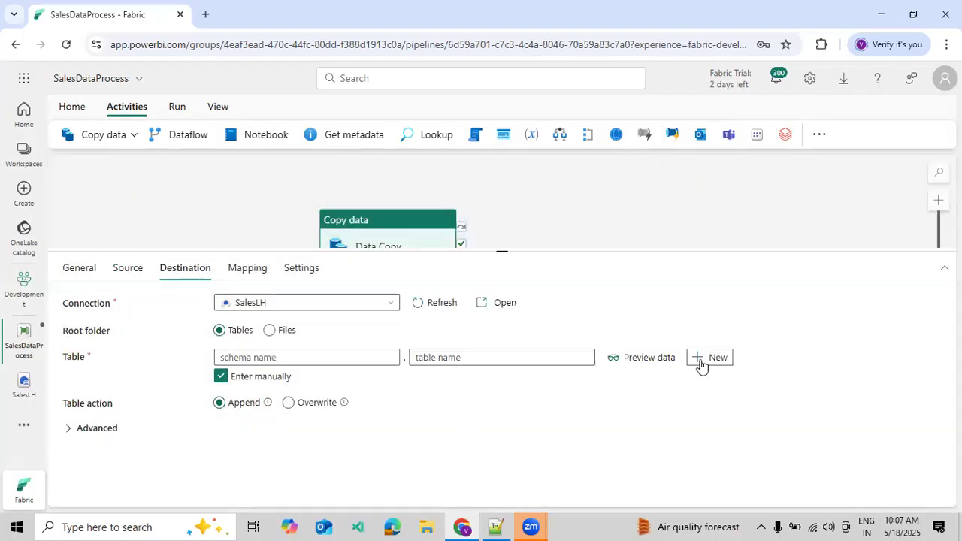
- Set the copy destination table to schema dbo and table name EmployeeInfo
left_click(386, 359)
type("dbo")
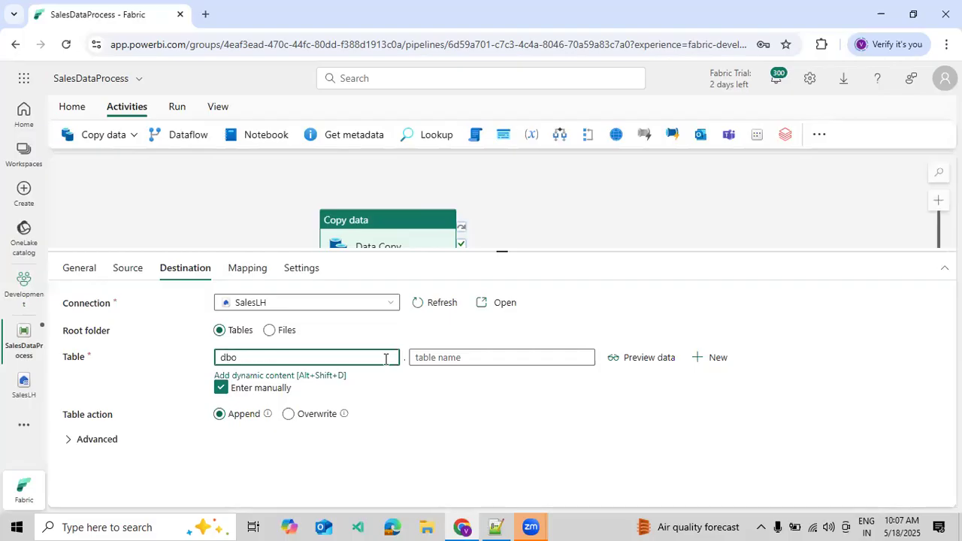
key("Tab")
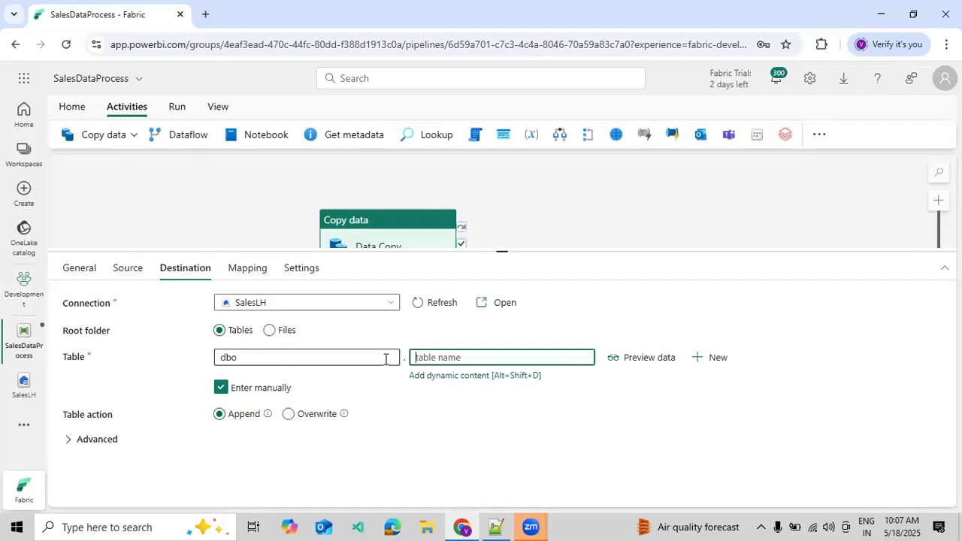
type("EmployeeInfo")
- Look over the copy activity's remaining configuration pages and save the SalesDataProcess pipeline
left_click(266, 280)
left_click(284, 280)
left_click(246, 275)
left_click(184, 272)
left_click(126, 275)
left_click(150, 222)
left_click(72, 106)
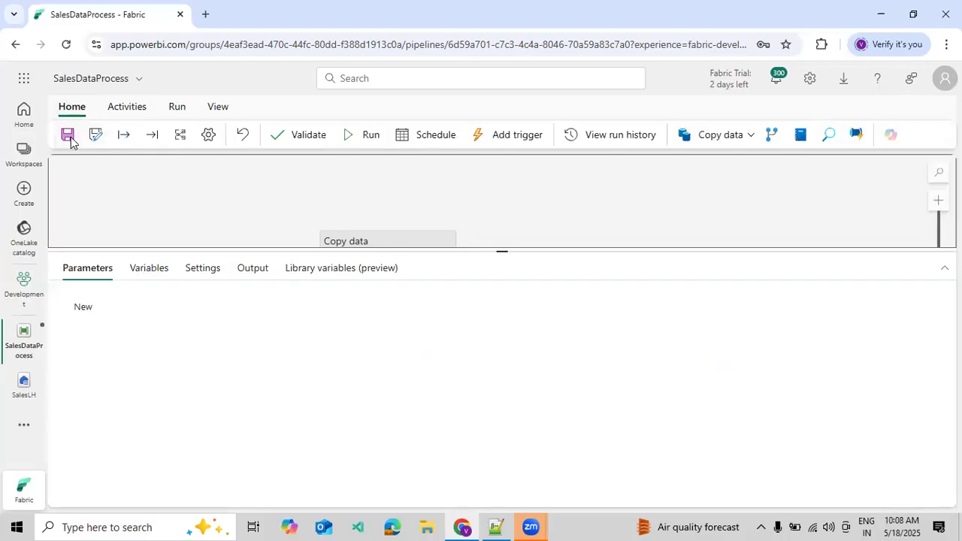
key("ctrl+s")
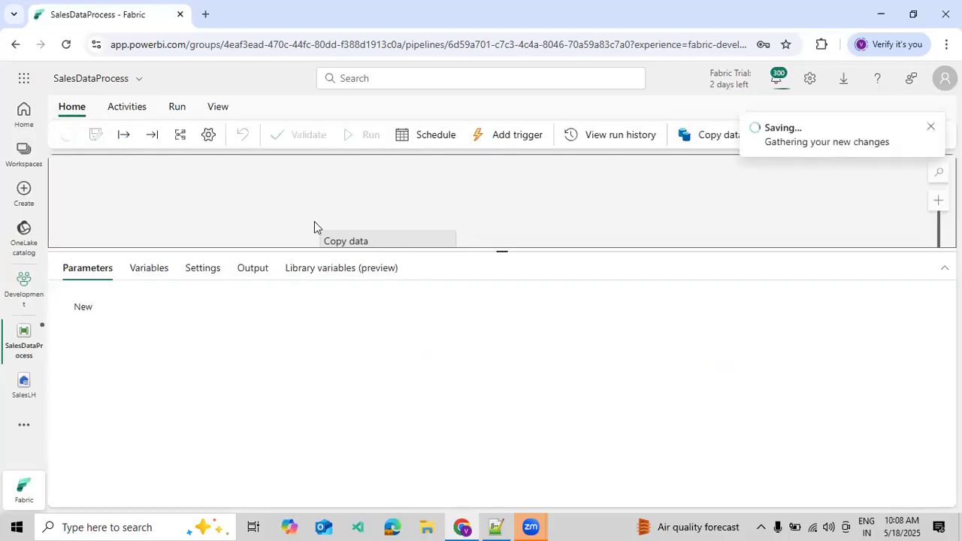
- Bring the Data Copy activity fully into view and run the SalesDataProcess pipeline
left_click_drag(416, 253, 506, 294)
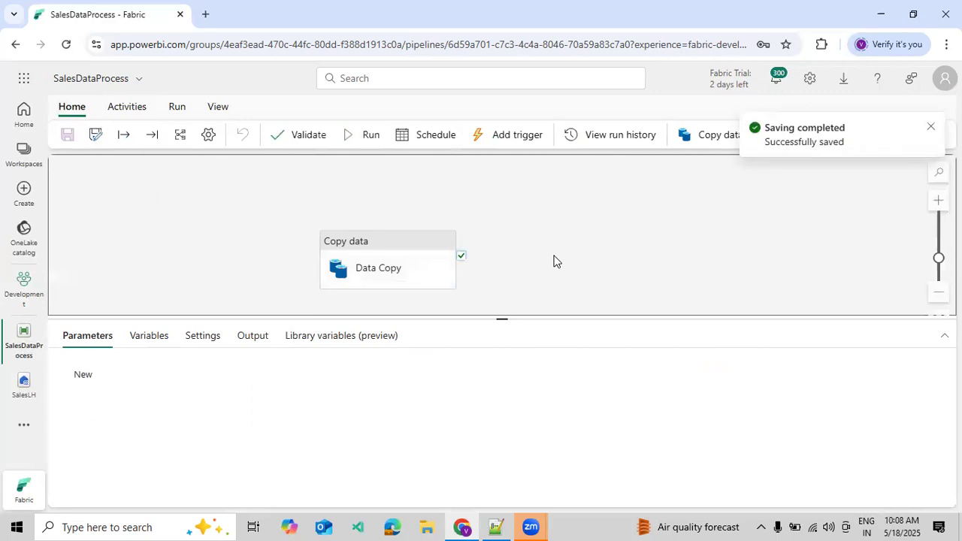
left_click(167, 110)
left_click(149, 140)
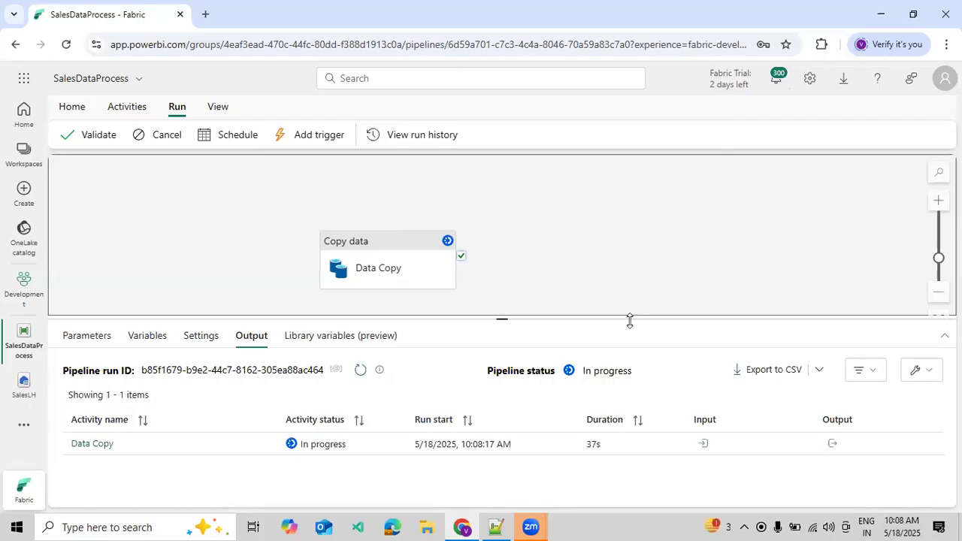
- Monitor the pipeline run by refreshing its status and checking the Data Copy activity's output until the run ends
left_click_drag(631, 312, 628, 263)
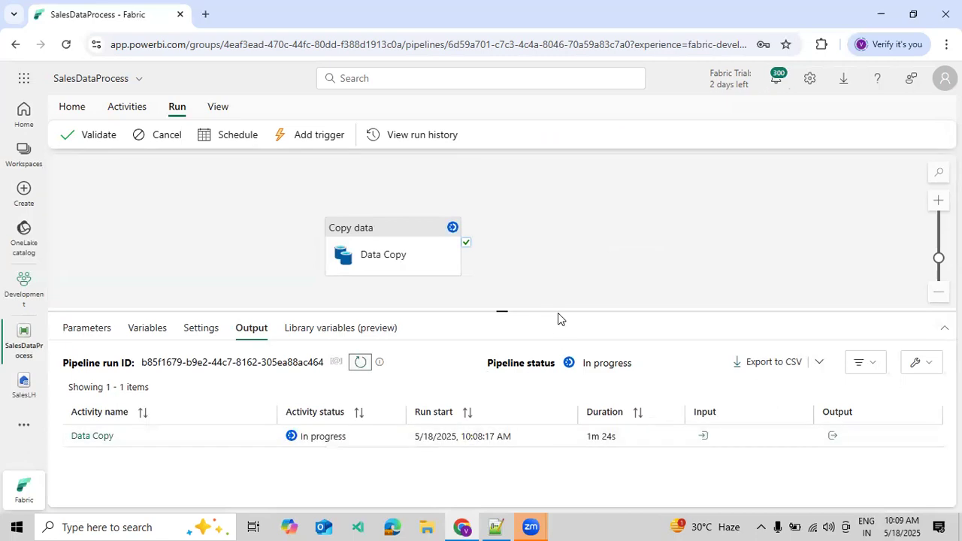
left_click_drag(571, 263, 583, 245)
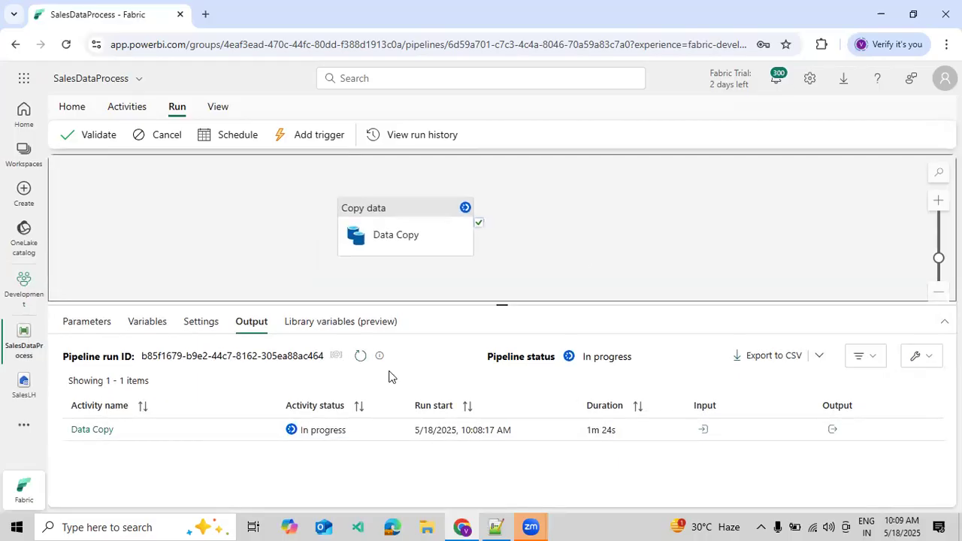
left_click(360, 358)
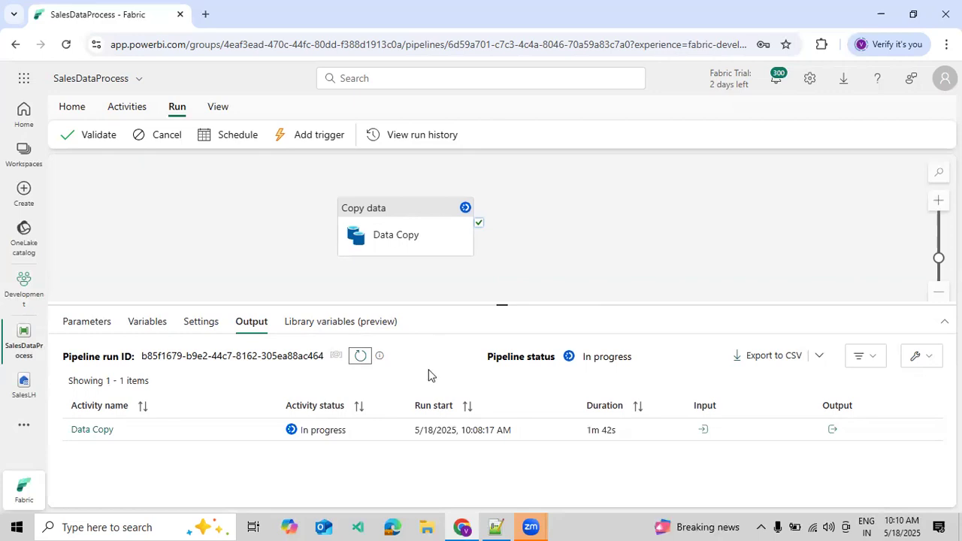
left_click(361, 356)
left_click(557, 258)
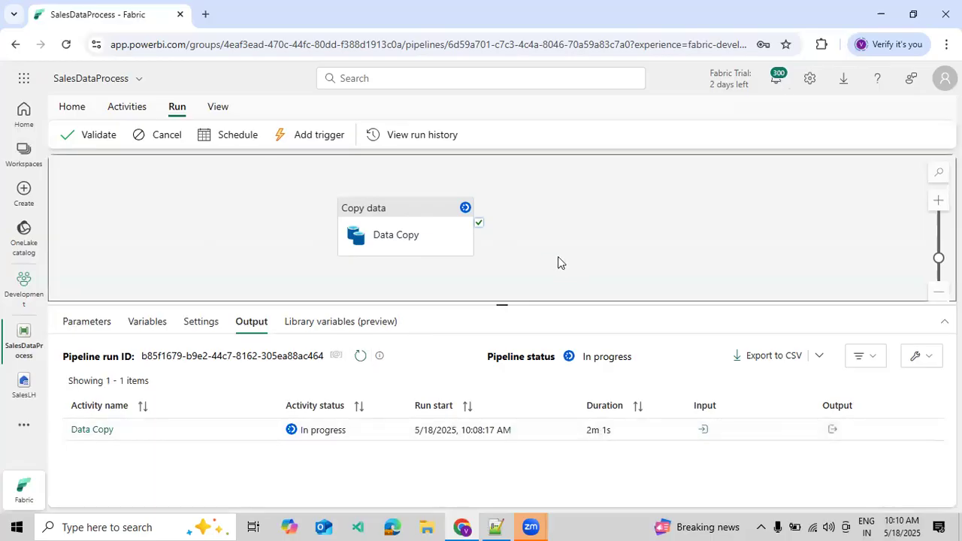
left_click(833, 431)
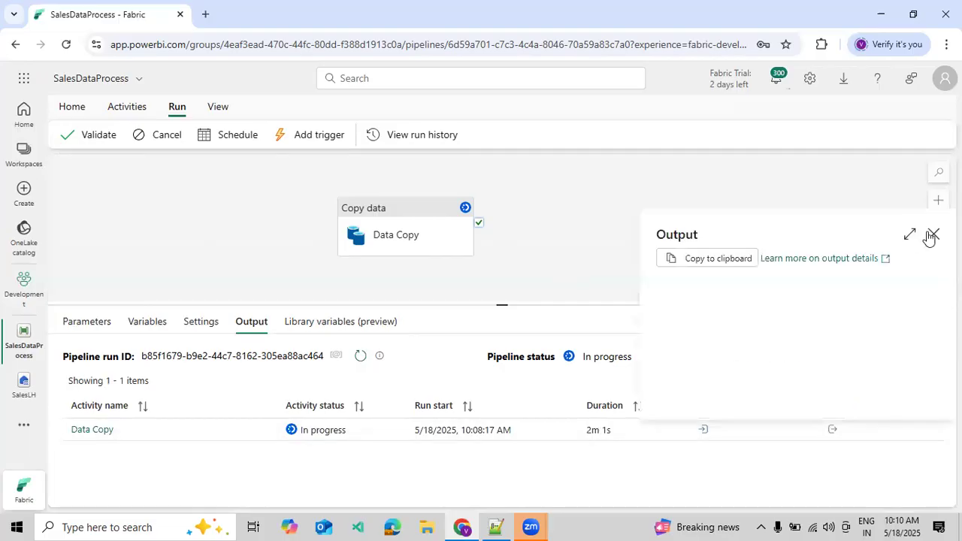
left_click(932, 236)
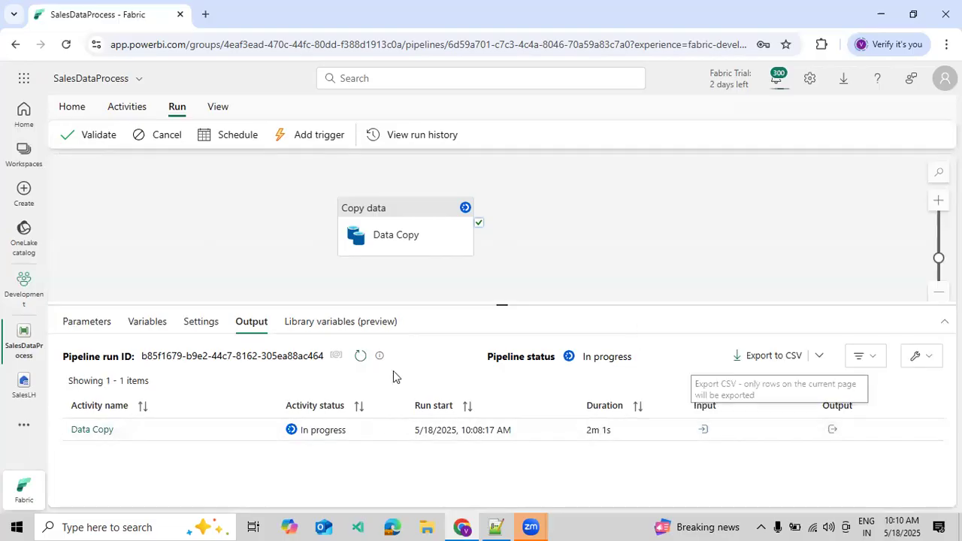
left_click(364, 361)
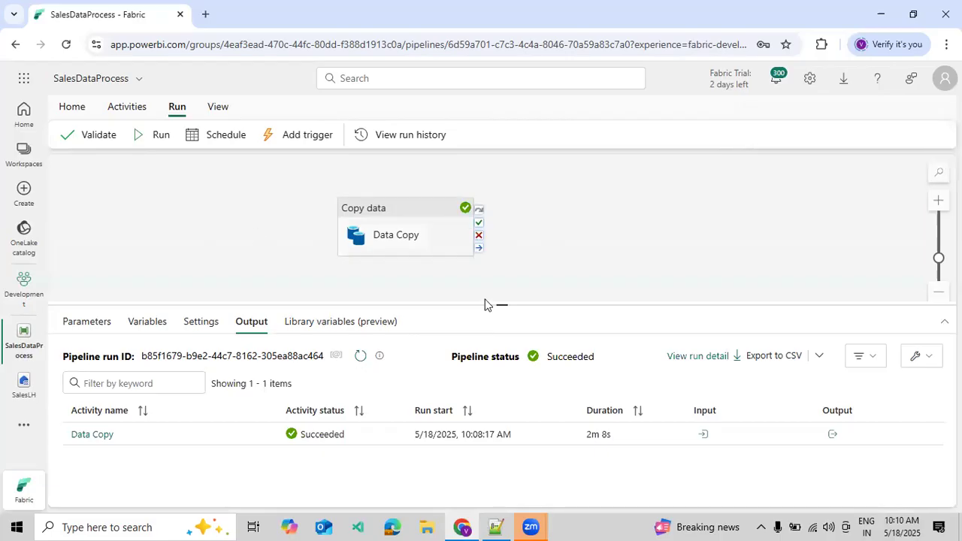
- Examine the rows read and rows copied in the Data Copy activity's output details
left_click(832, 433)
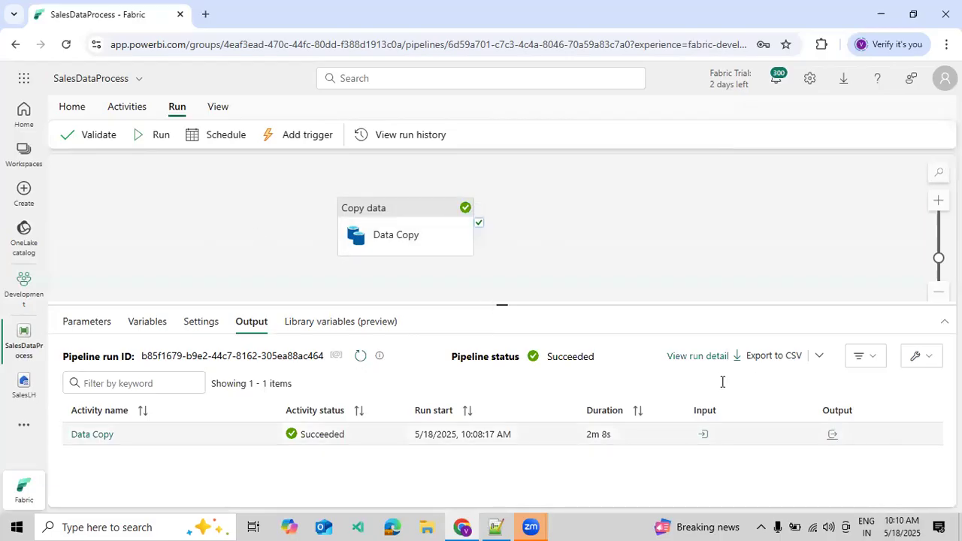
left_click_drag(742, 378, 656, 368)
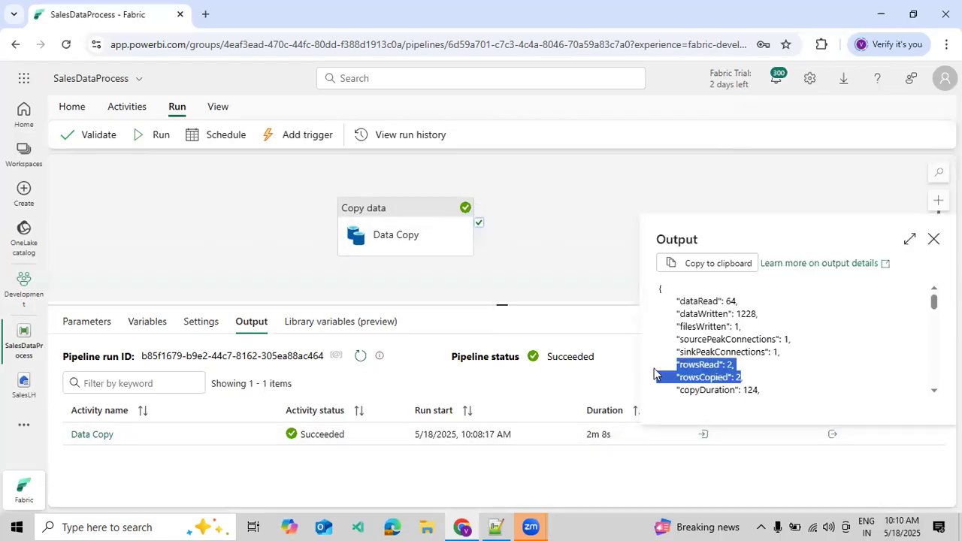
left_click(544, 259)
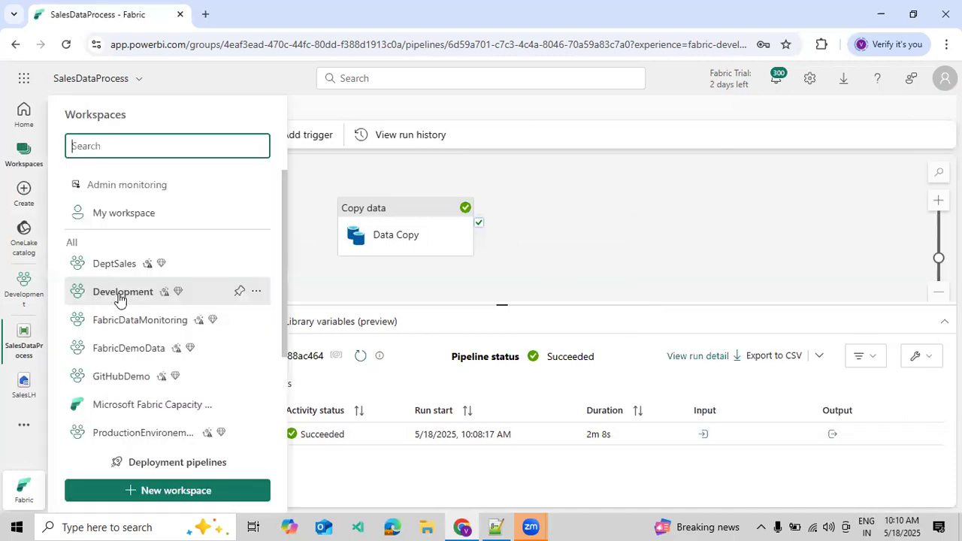
- Open the SalesLH lakehouse from the Development workspace and dismiss its notification banners
left_click(118, 298)
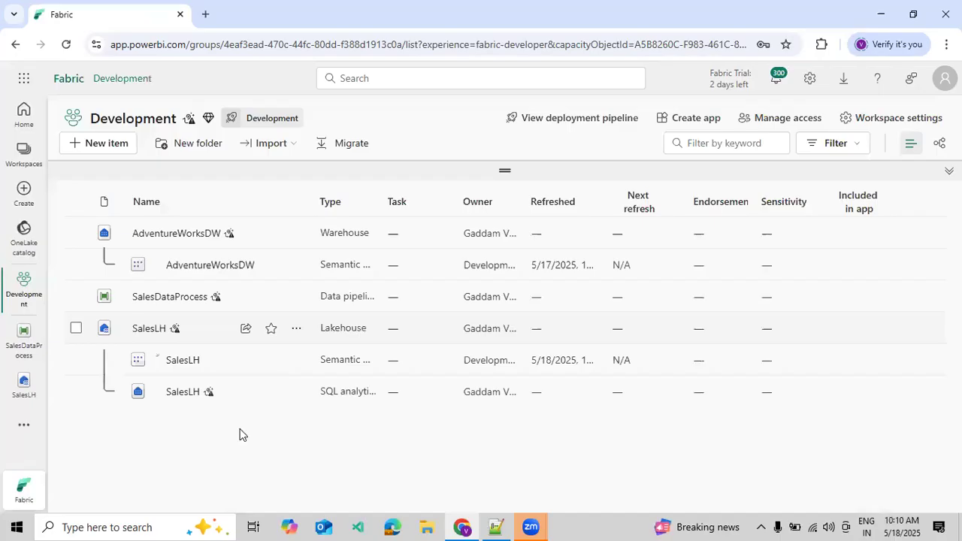
left_click(150, 329)
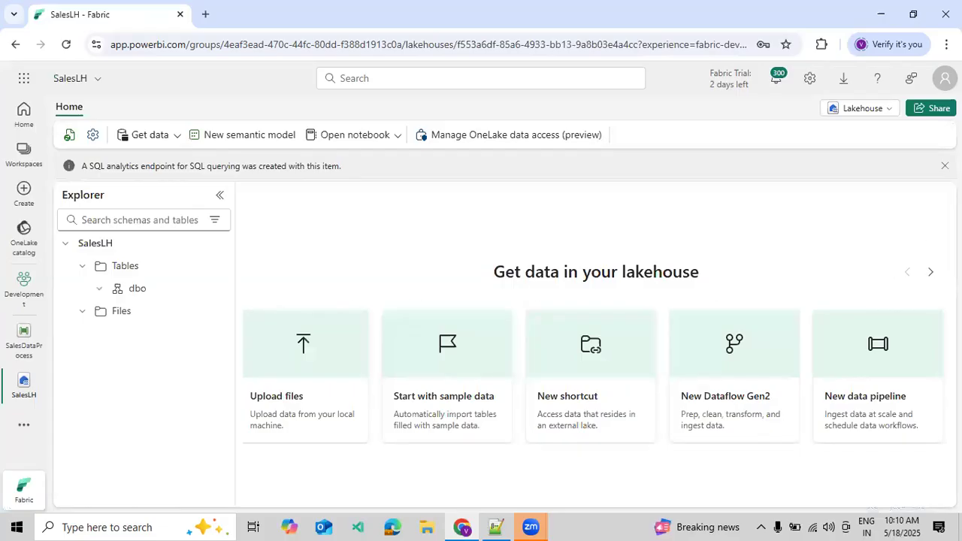
left_click(945, 166)
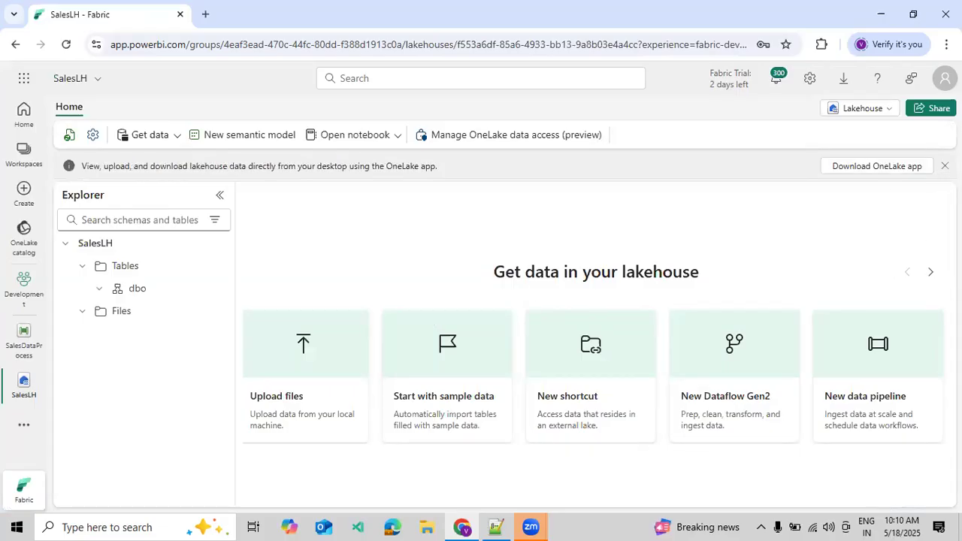
- Refresh the dbo schema in the SalesLH lakehouse and expand it to list its tables
left_click(99, 264)
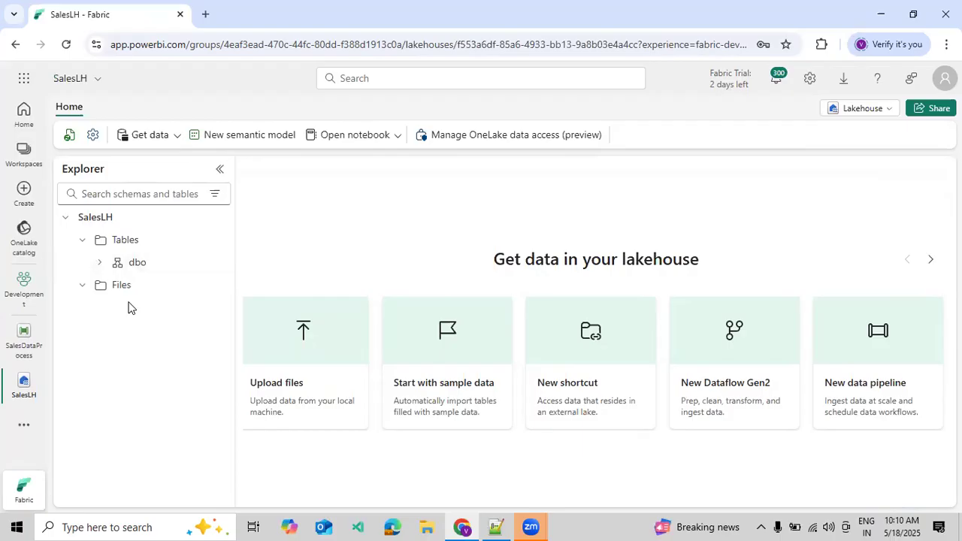
left_click(215, 263)
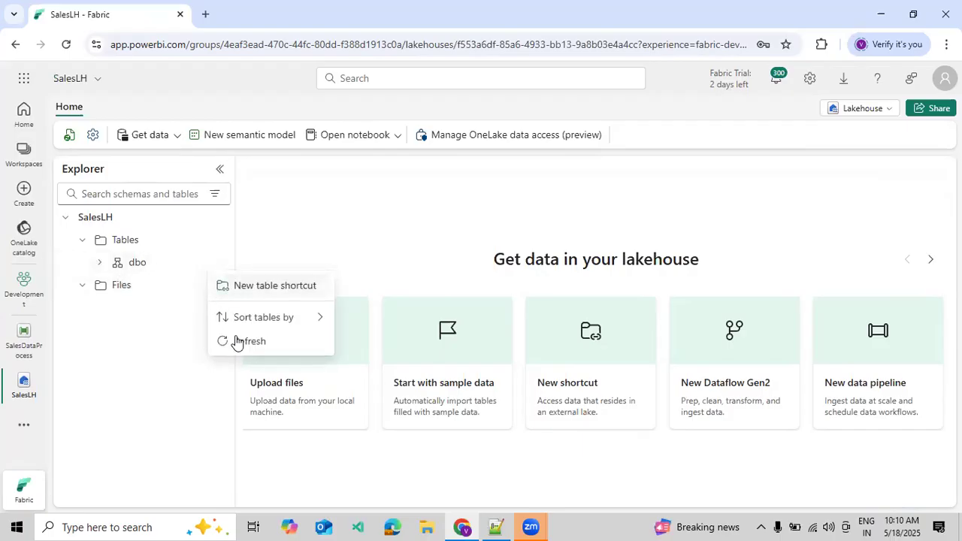
left_click(238, 341)
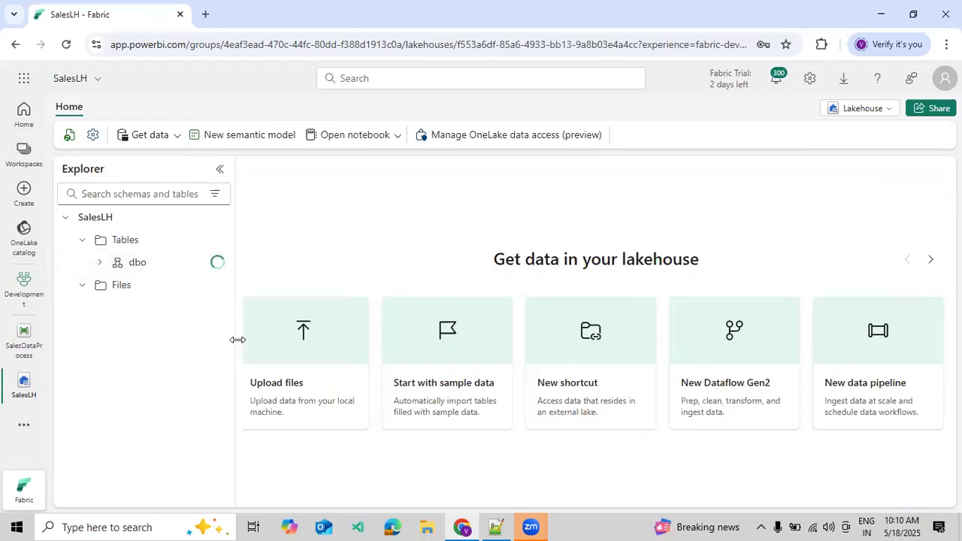
left_click(99, 263)
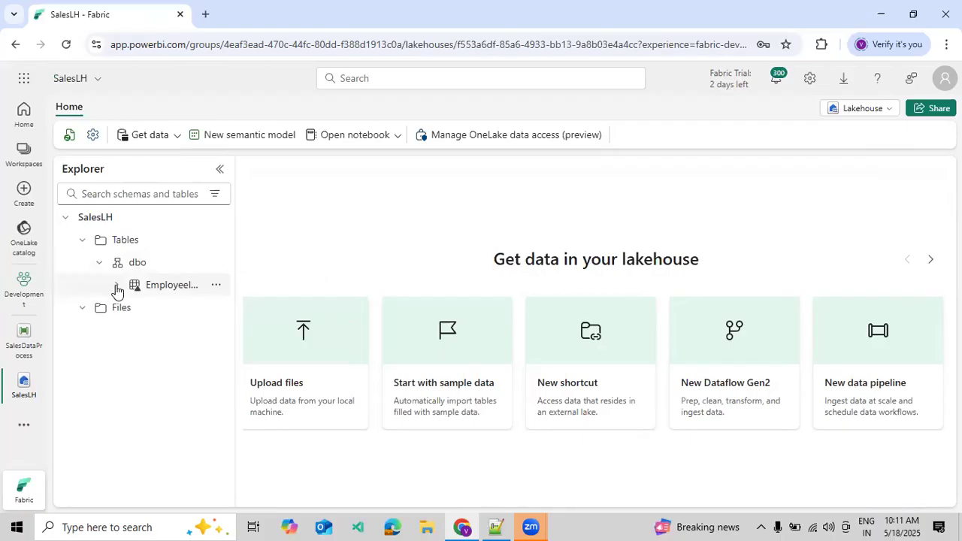
- Preview the EmployeeInfo table's data and examine its EmpName column
left_click(216, 285)
left_click(174, 294)
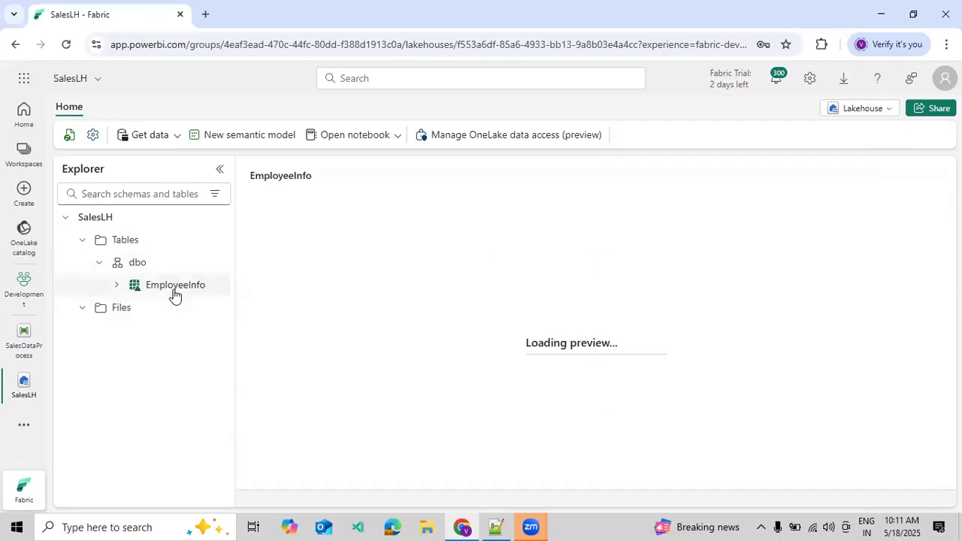
left_click(215, 310)
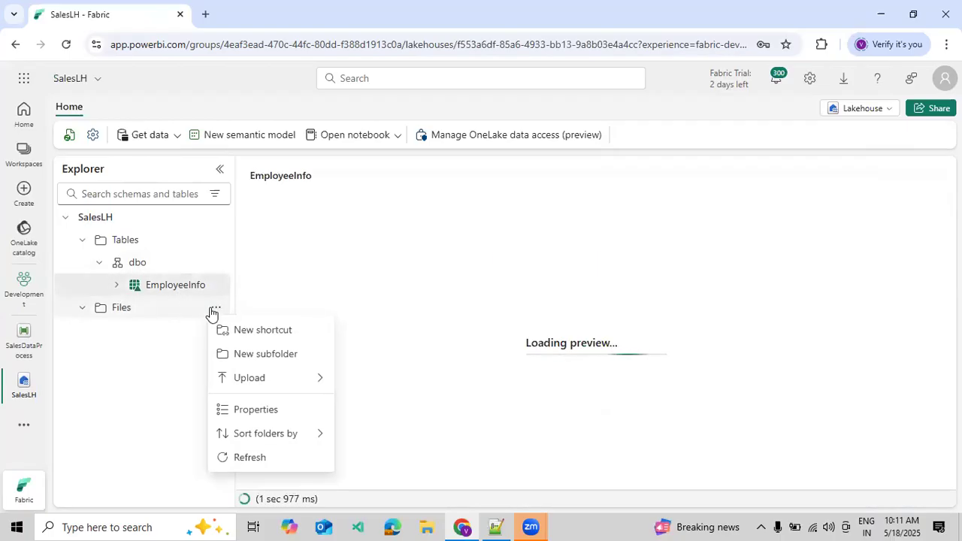
left_click(182, 342)
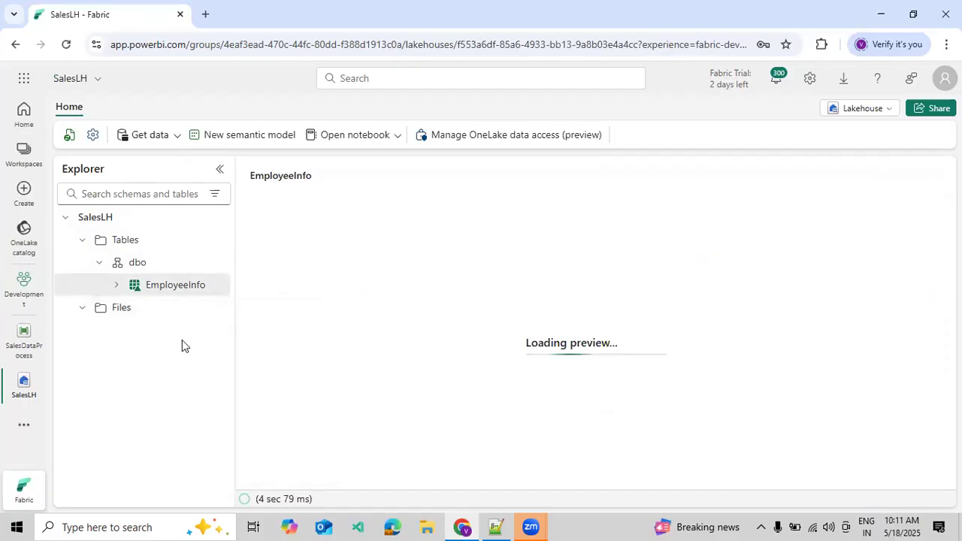
left_click(217, 263)
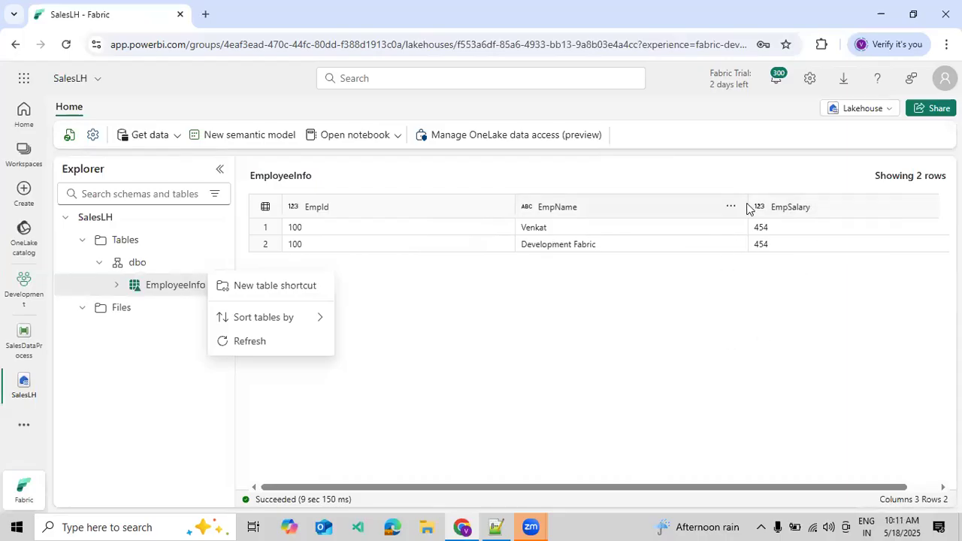
left_click(720, 208)
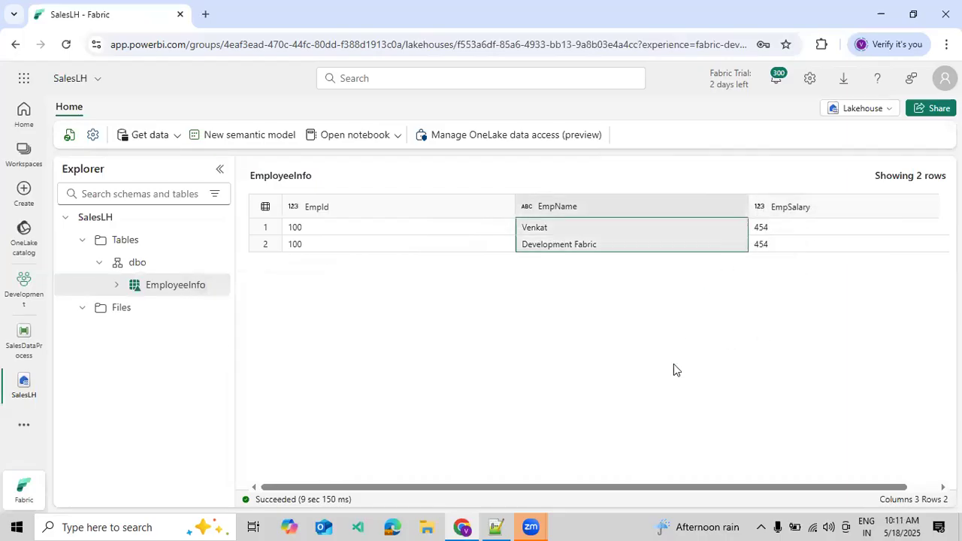
- Return to the Development workspace and widen the Type column so the full item types are readable
left_click(20, 154)
left_click(114, 296)
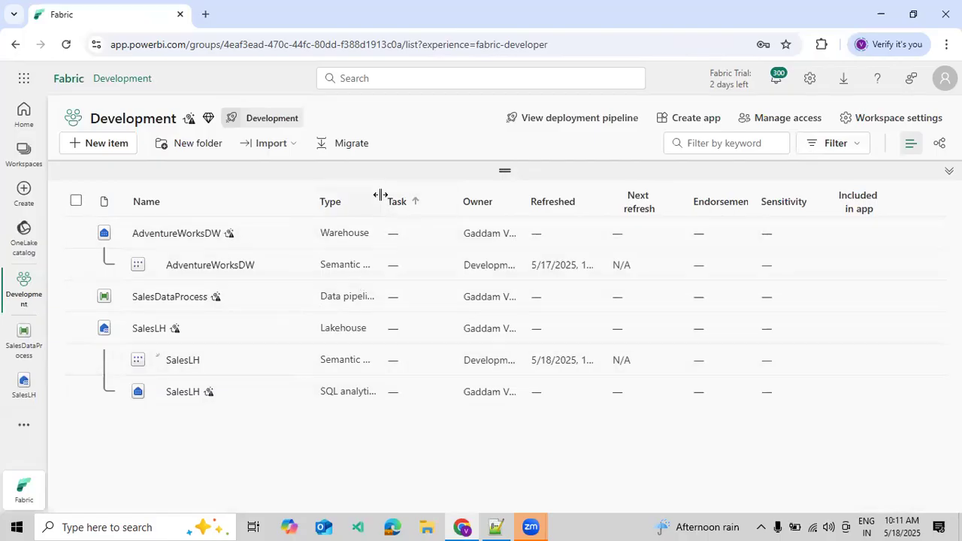
left_click_drag(492, 212, 495, 212)
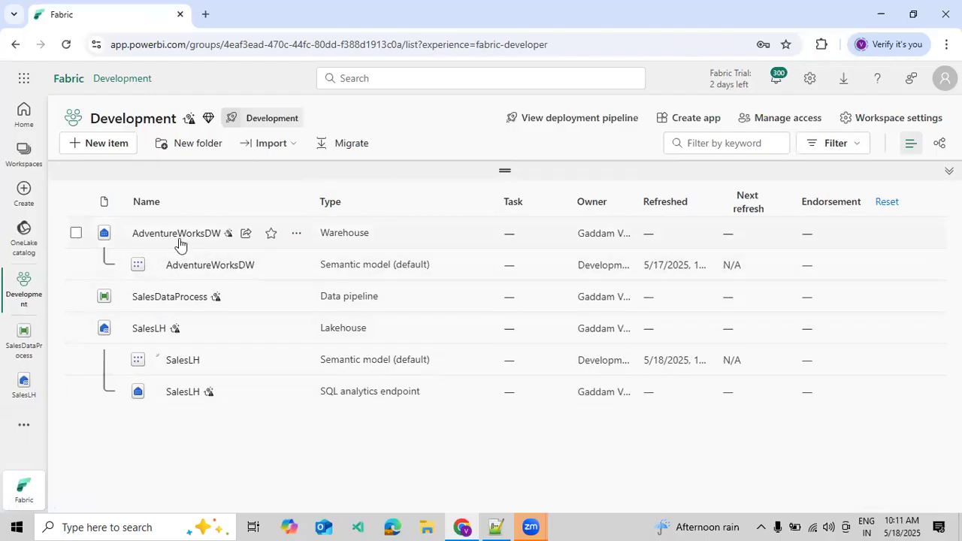
- Open the DemoPipelines deployment pipeline from the Development workspace and enlarge the stage's item list
left_click(584, 124)
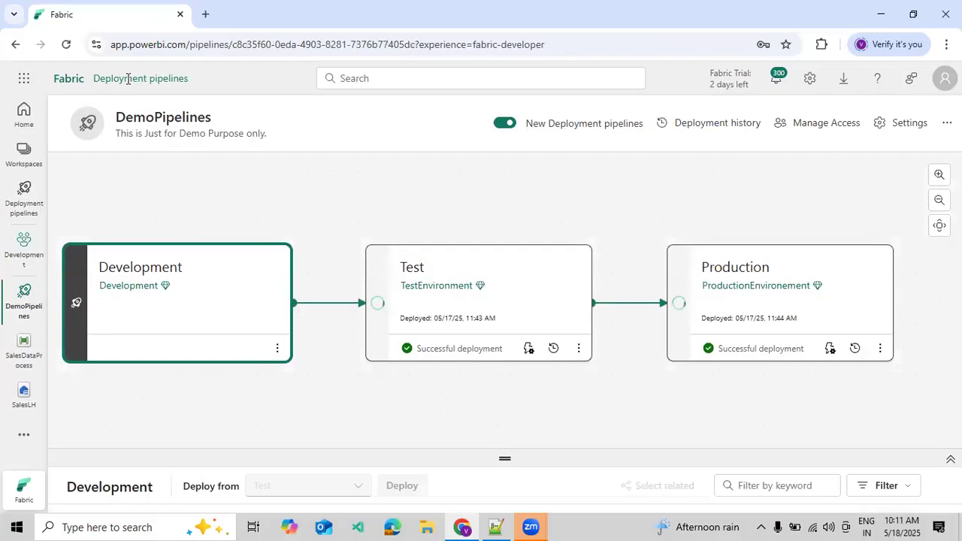
scroll(784, 203, "down", 1)
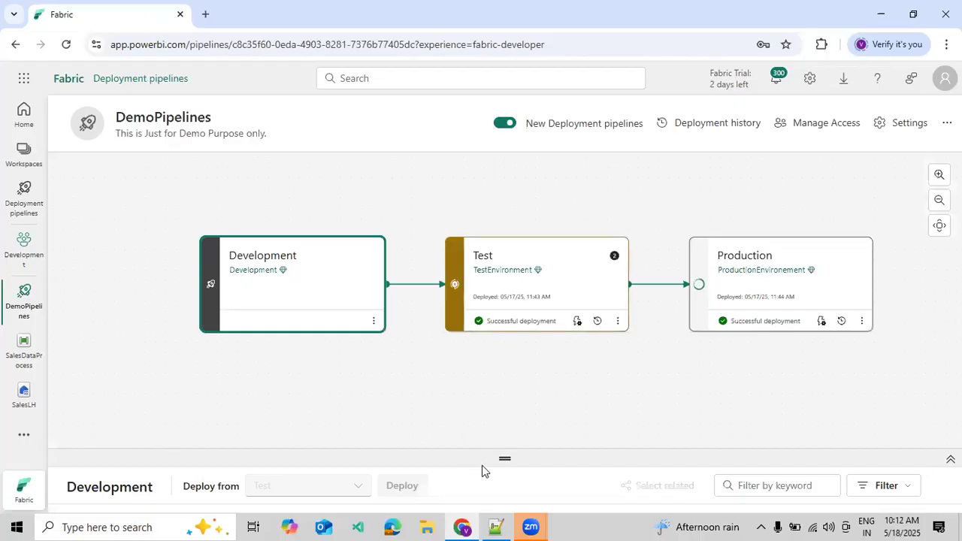
left_click_drag(493, 455, 498, 369)
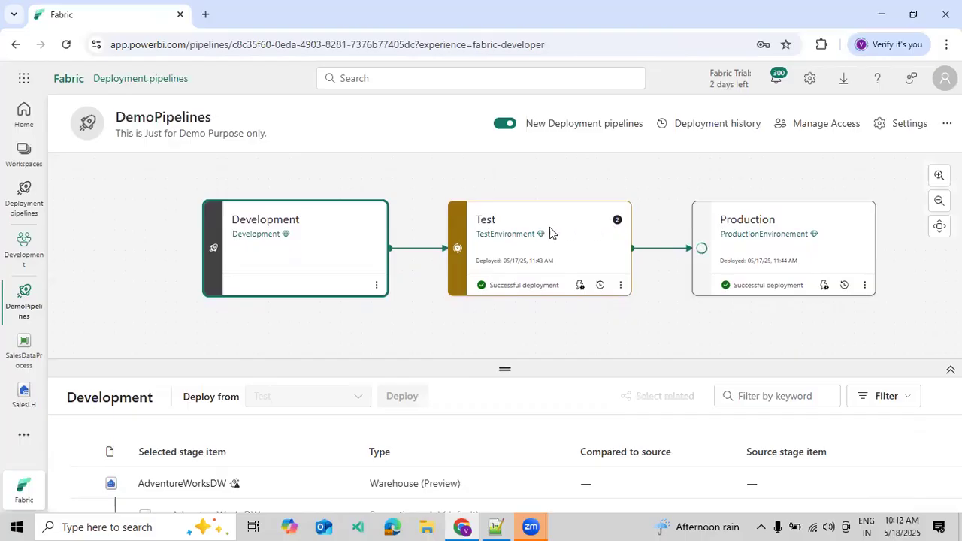
left_click_drag(509, 365, 509, 318)
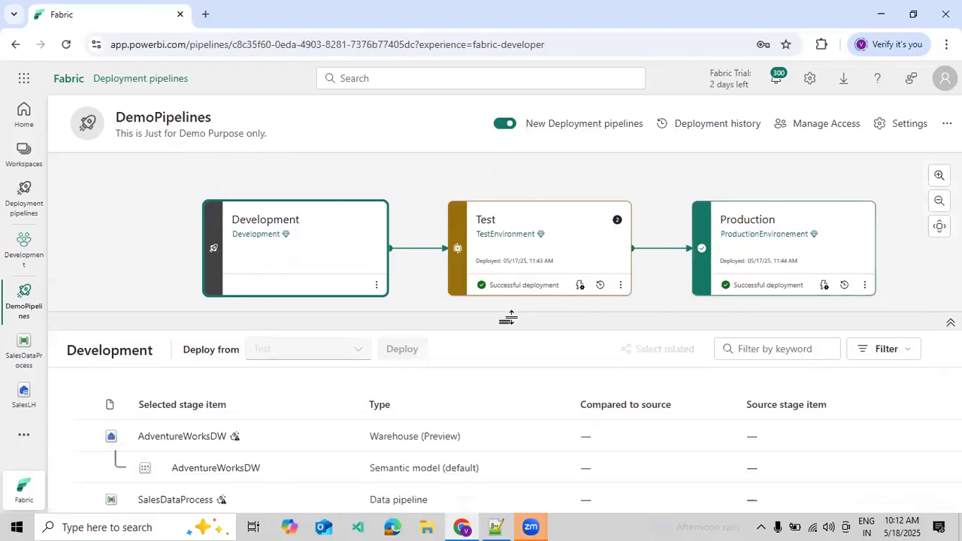
- Select the Test stage and filter its items compared with Development to Only in source
left_click(892, 352)
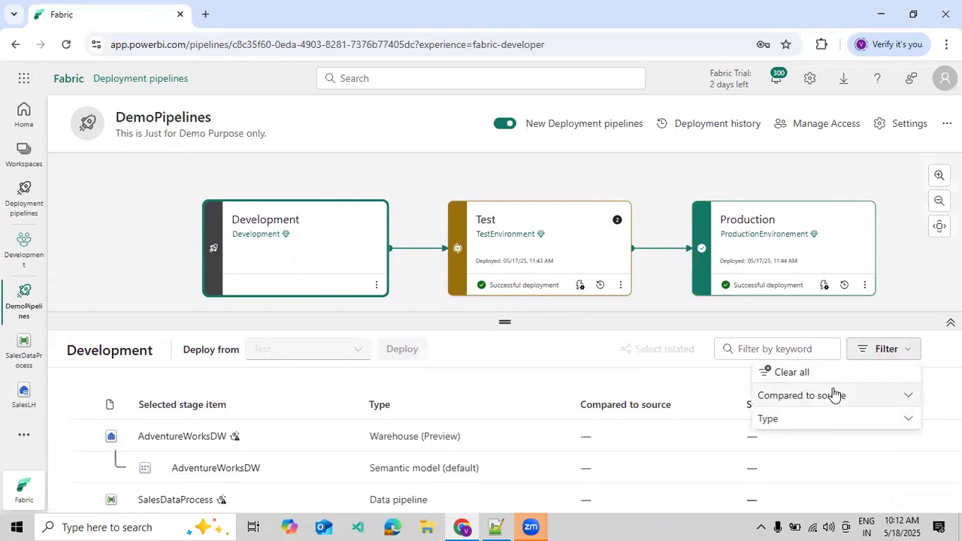
left_click(558, 222)
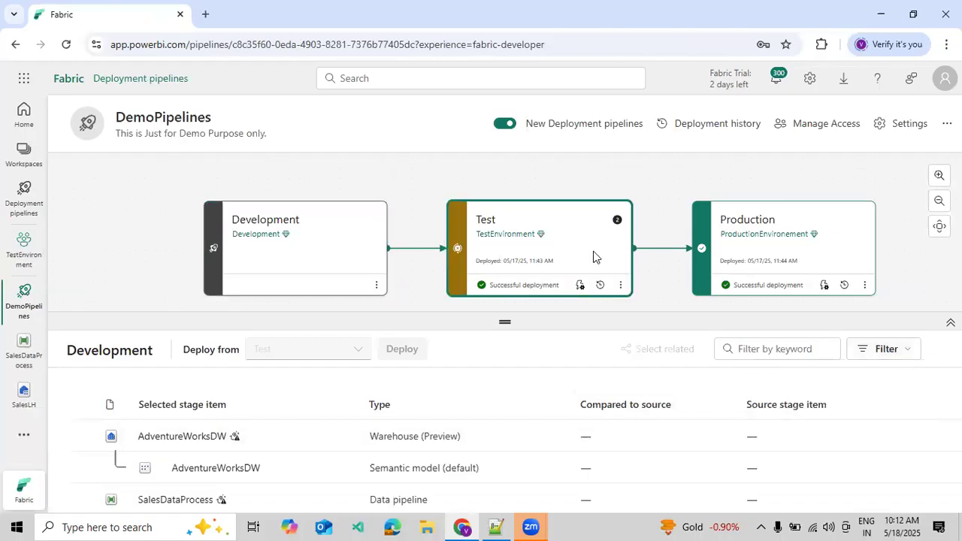
left_click(895, 353)
scroll(669, 462, "down", 1)
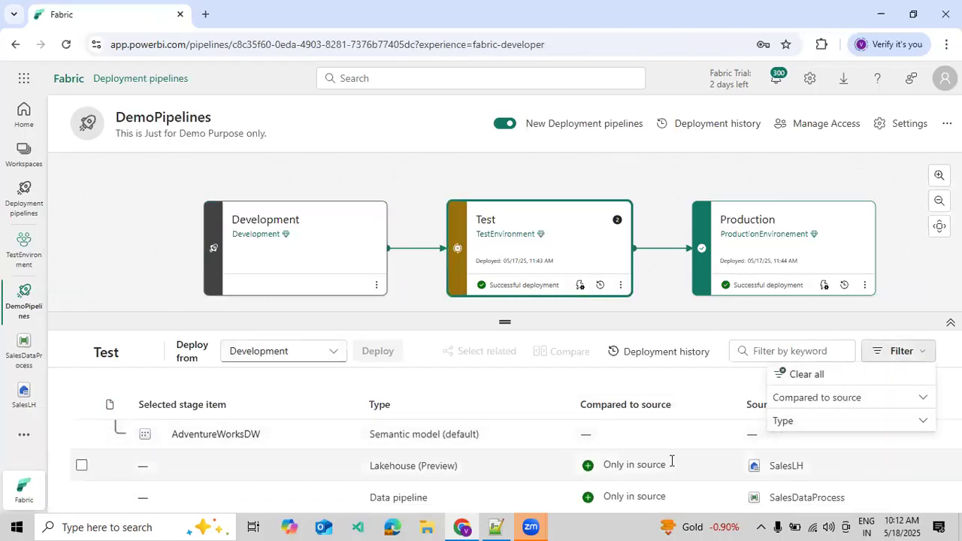
left_click(805, 421)
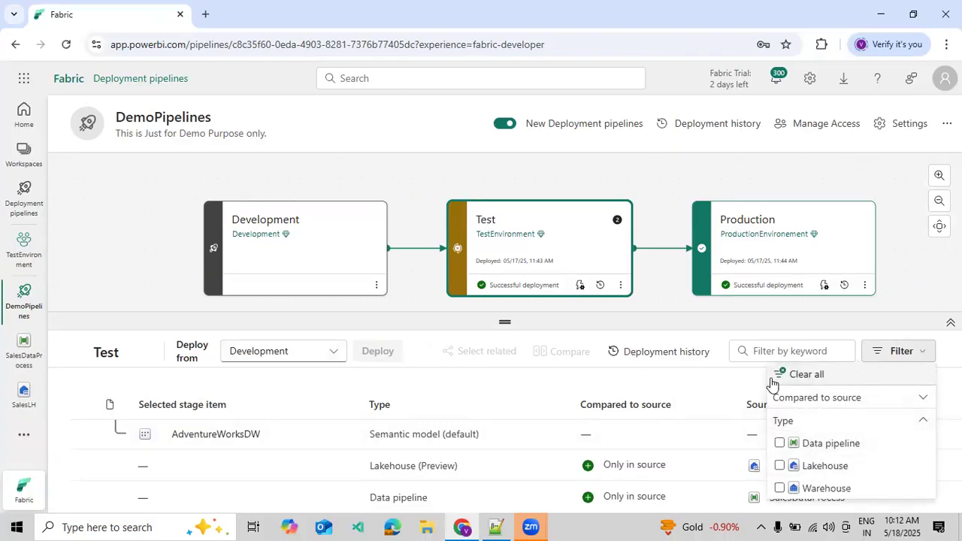
left_click_drag(649, 318, 649, 232)
left_click(920, 262)
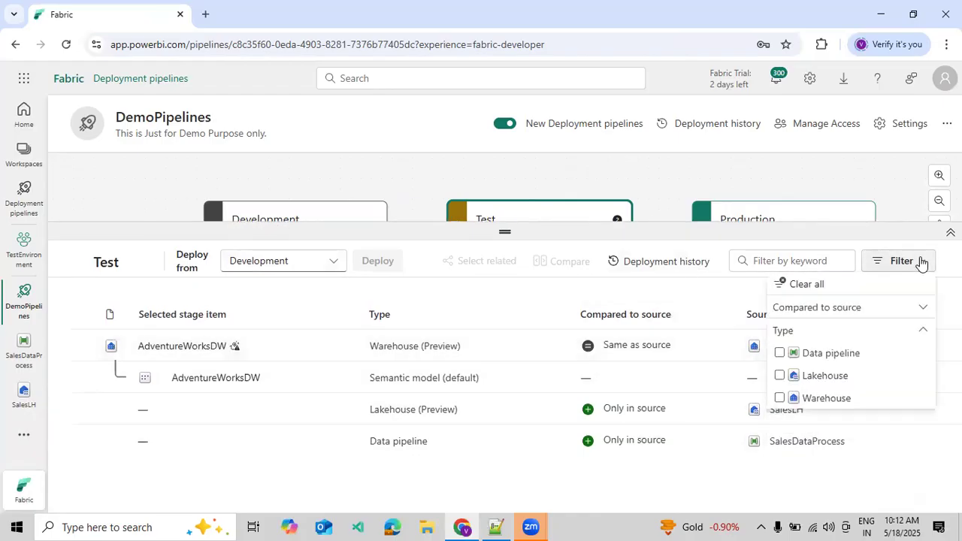
left_click(840, 307)
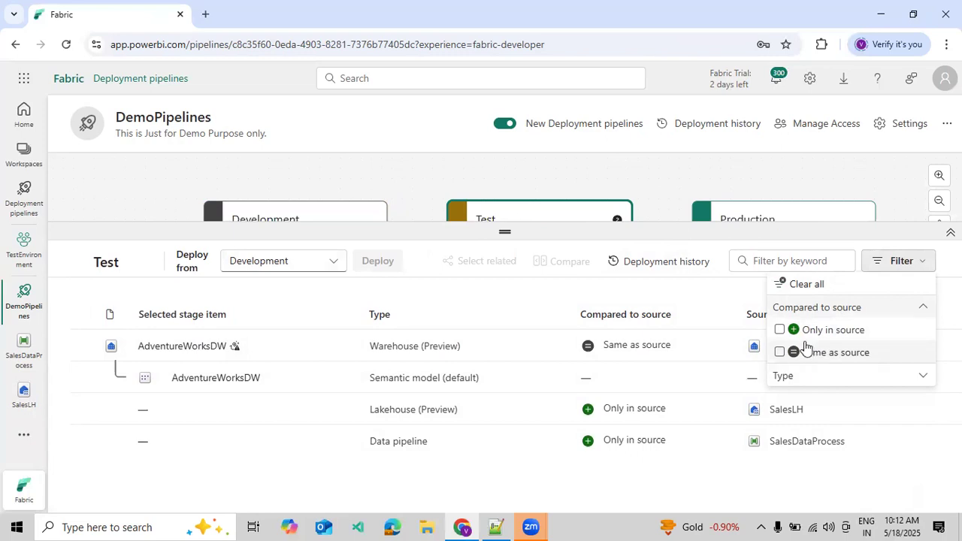
left_click(780, 332)
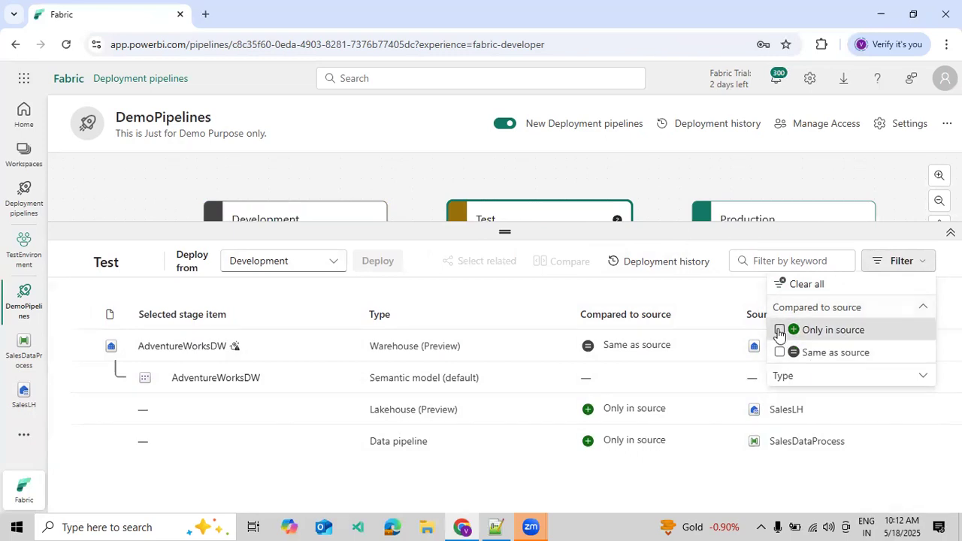
left_click(544, 462)
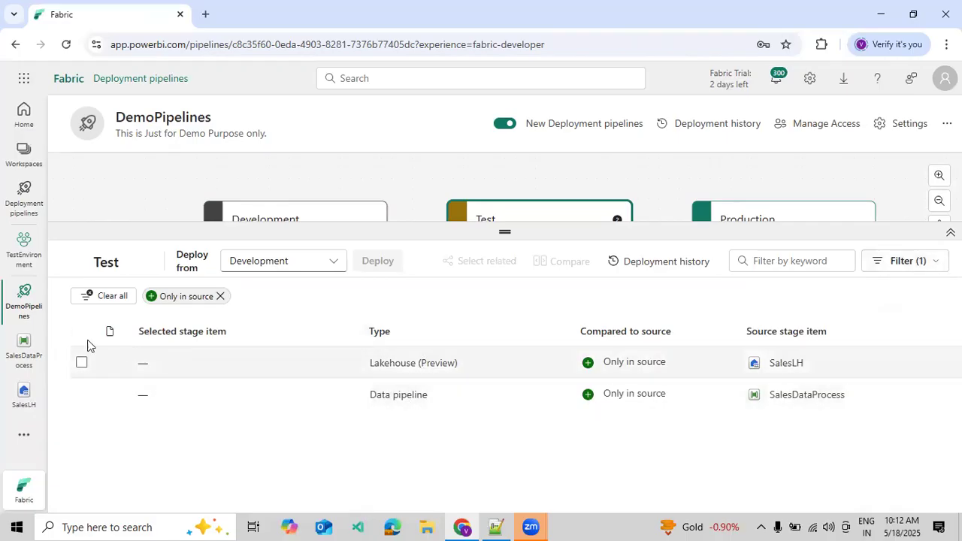
- Deploy the SalesLH lakehouse and the SalesDataProcess data pipeline from Development to the Test stage
left_click(83, 364)
left_click(81, 394)
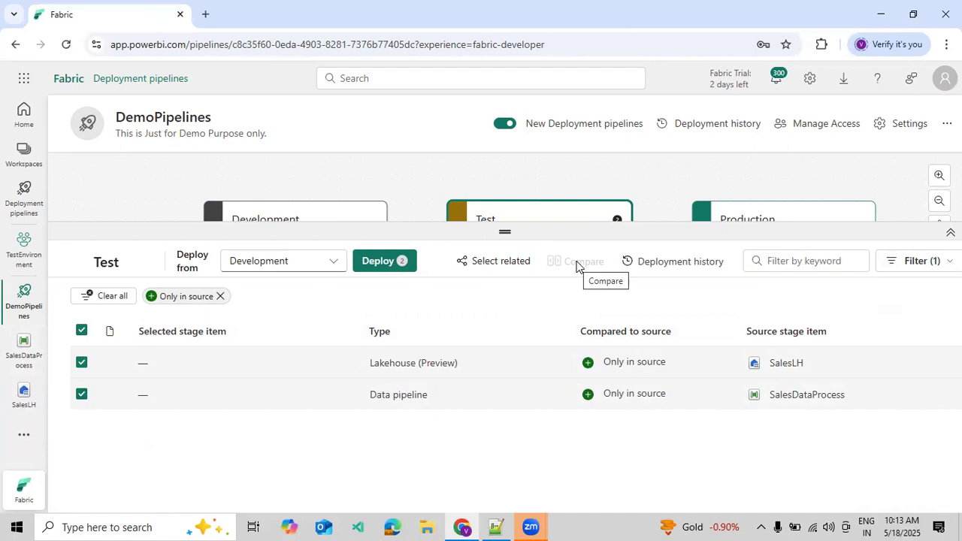
left_click(391, 270)
left_click(366, 372)
left_click(514, 400)
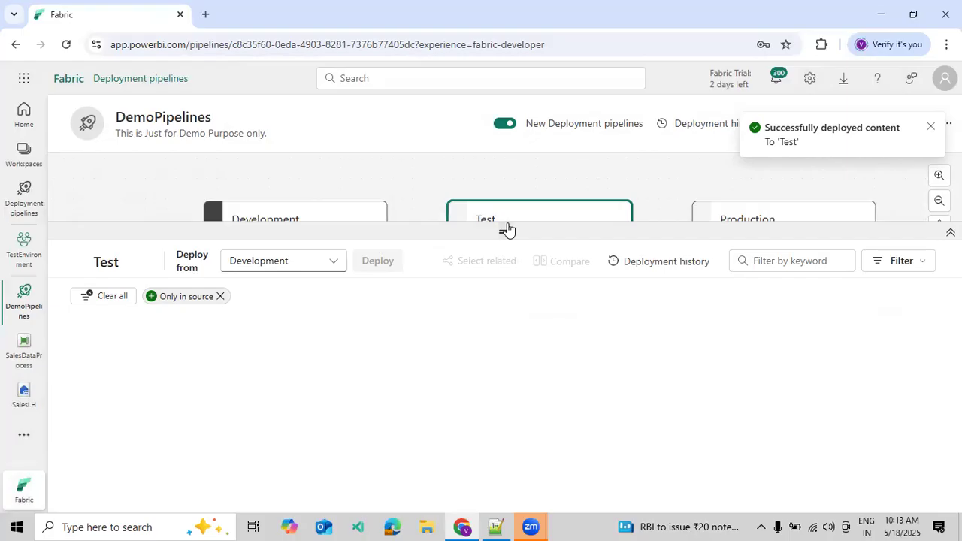
- Select the Production stage and filter its items compared with Test to Only in source
left_click_drag(506, 225, 691, 299)
left_click(851, 245)
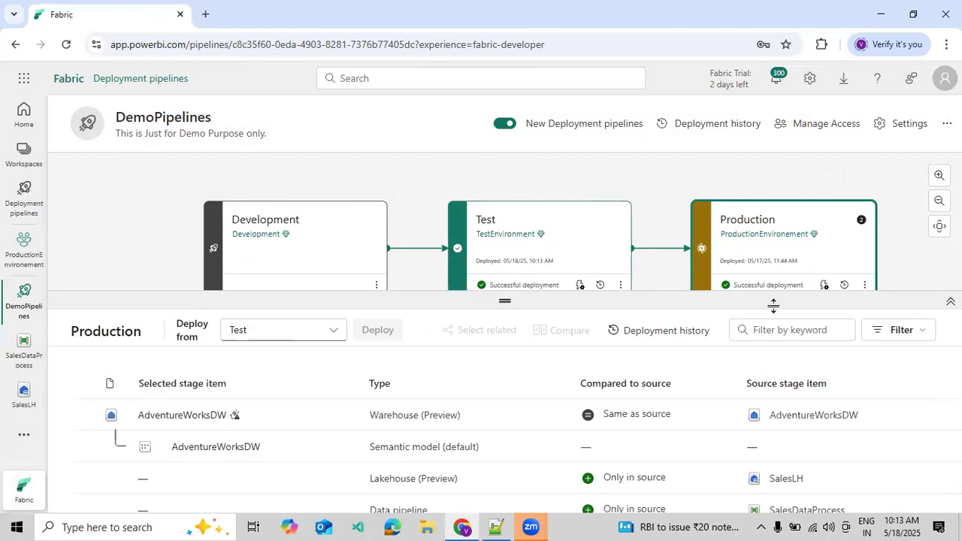
left_click(899, 330)
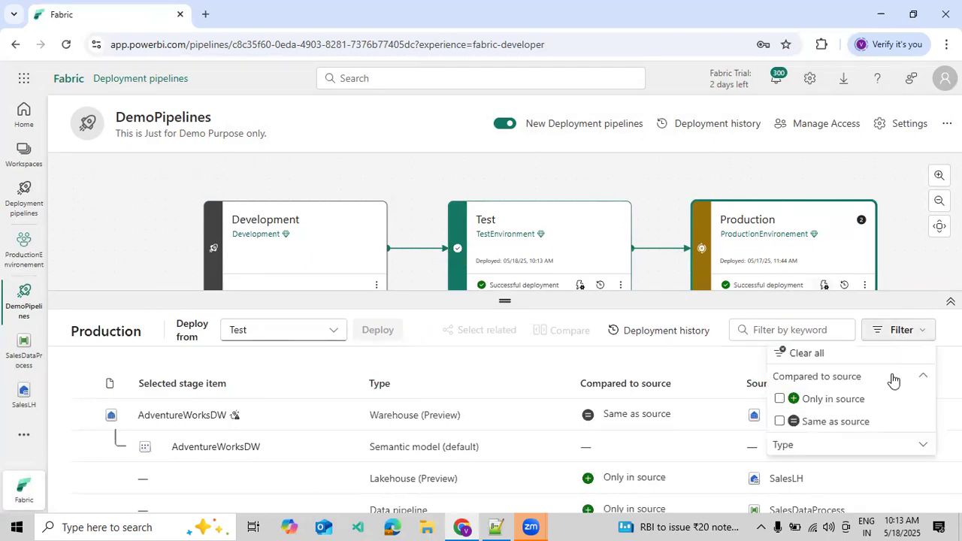
left_click(832, 400)
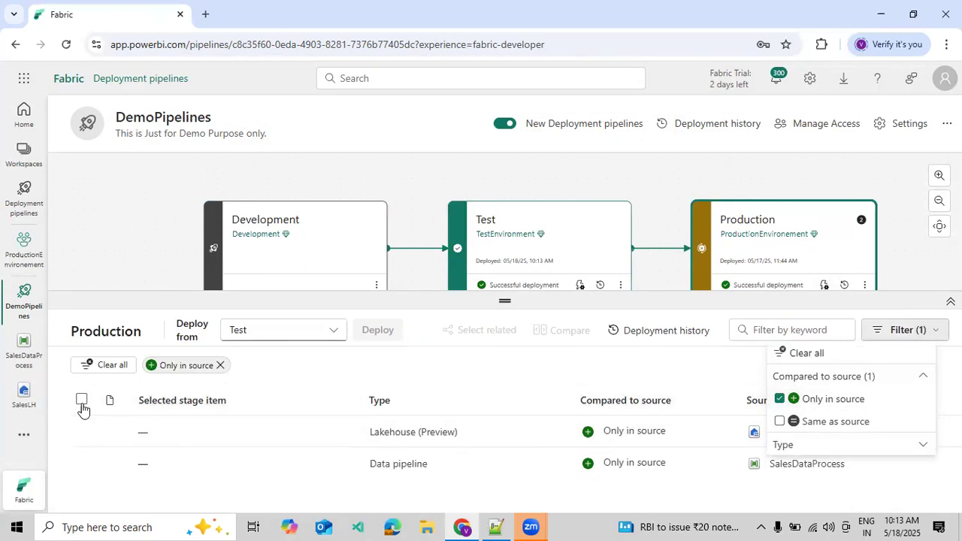
- Deploy all the filtered items from Test to the Production stage and enlarge the stage diagram
left_click(81, 401)
left_click(379, 331)
left_click(392, 370)
left_click(512, 405)
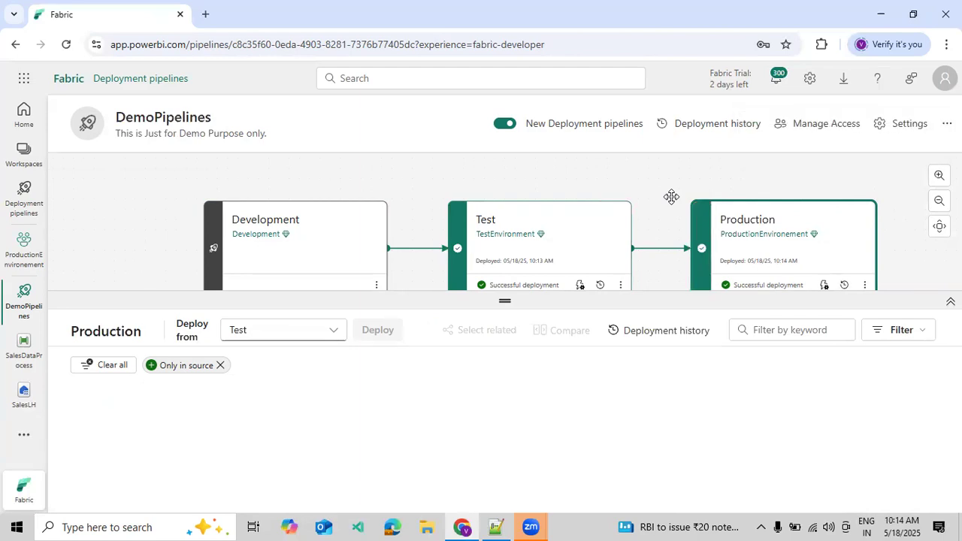
left_click_drag(661, 293, 777, 359)
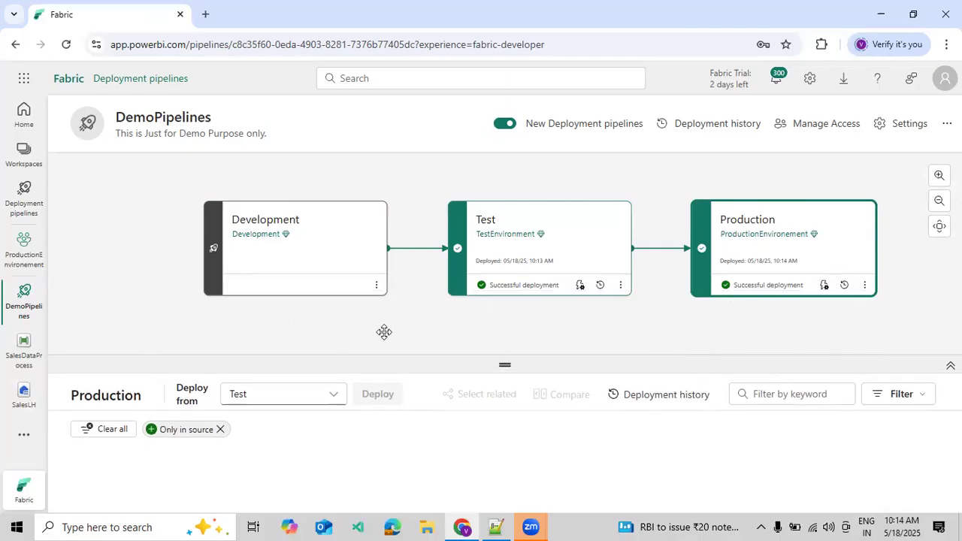
- Open the SalesLH lakehouse from the TestEnvironment workspace
left_click(24, 154)
scroll(105, 338, "down", 3)
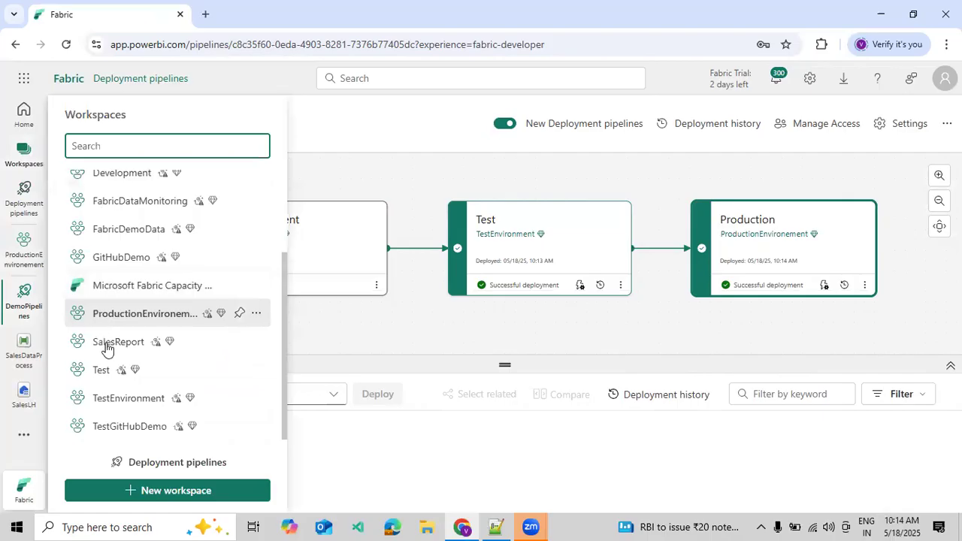
left_click(120, 406)
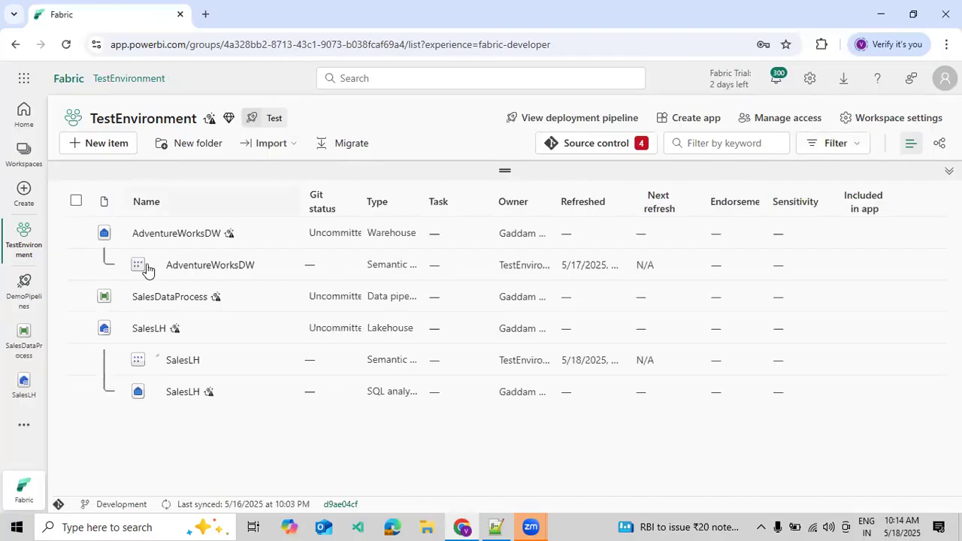
left_click(148, 330)
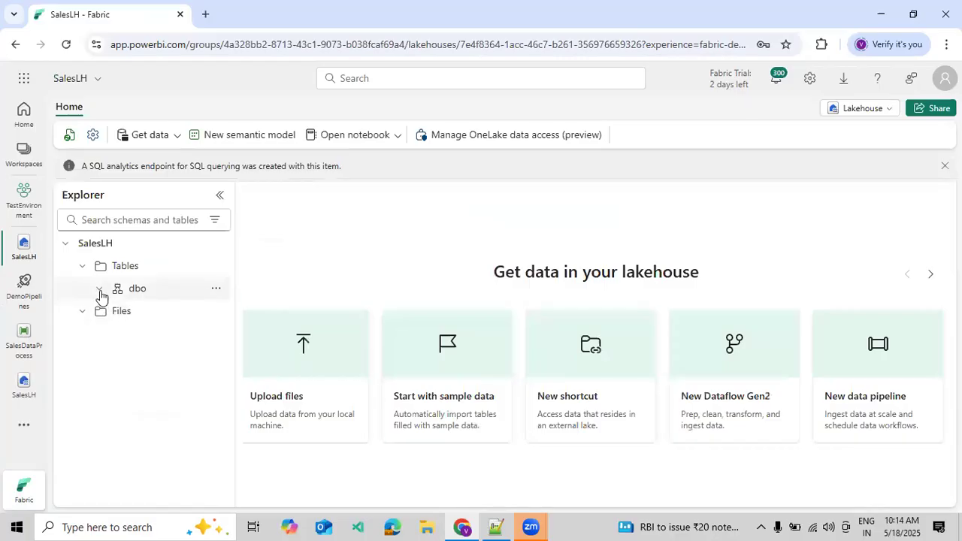
- Dismiss the lakehouse's notification banners and refresh the dbo schema to check for deployed tables
left_click(217, 289)
left_click(248, 367)
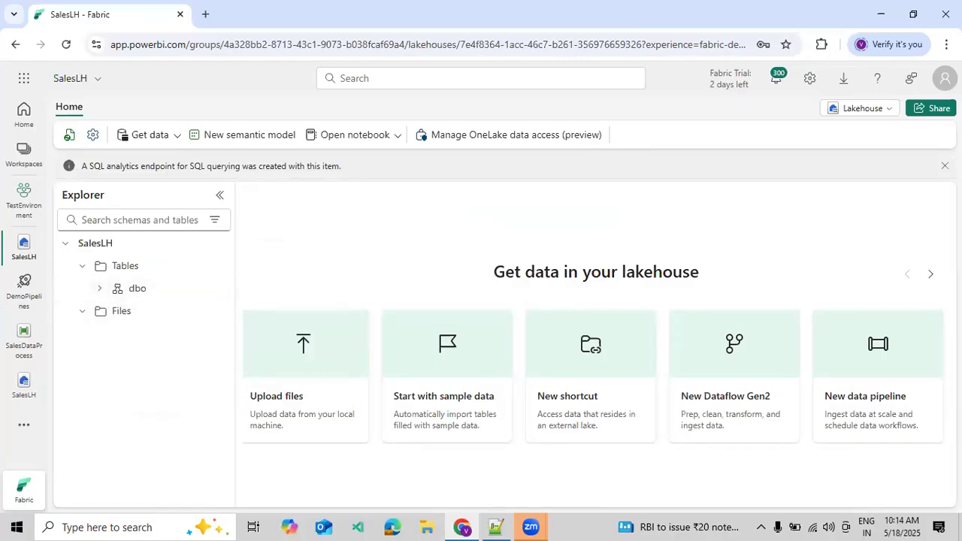
left_click(943, 166)
left_click(944, 167)
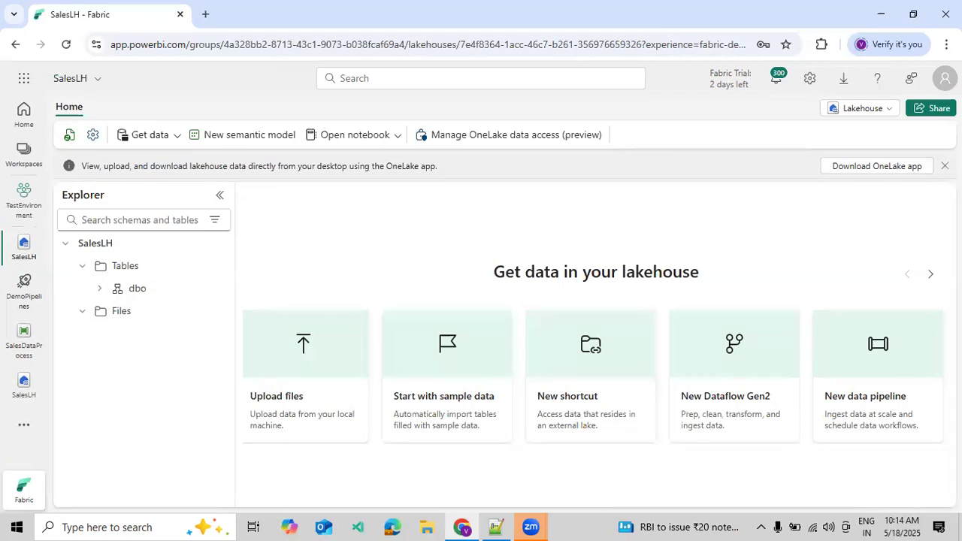
left_click(213, 262)
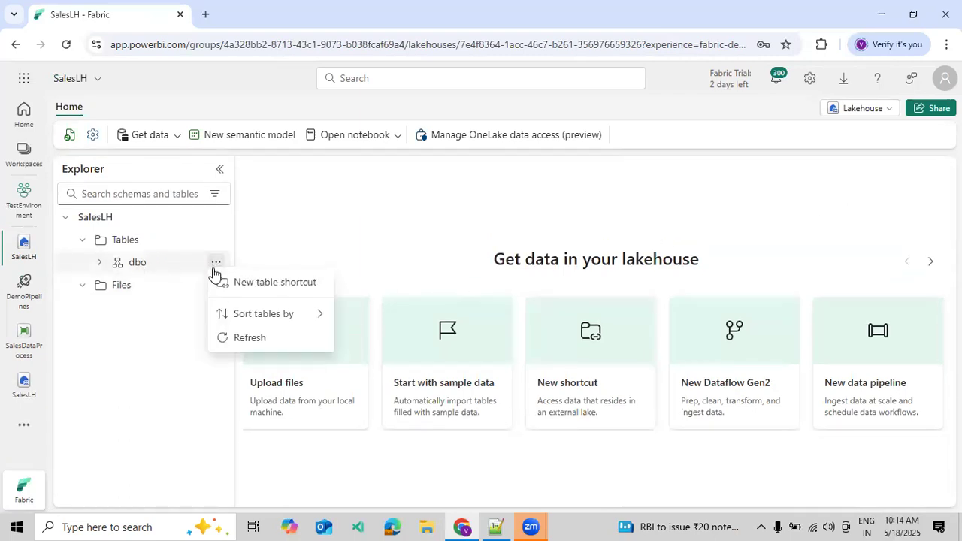
left_click(255, 342)
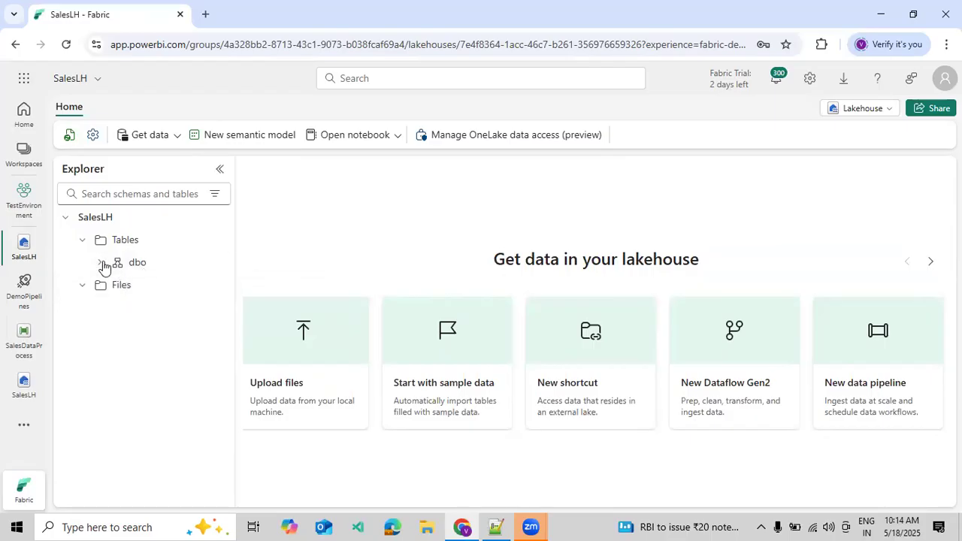
- Open the SalesLH lakehouse from the ProductionEnvironement workspace
left_click(30, 155)
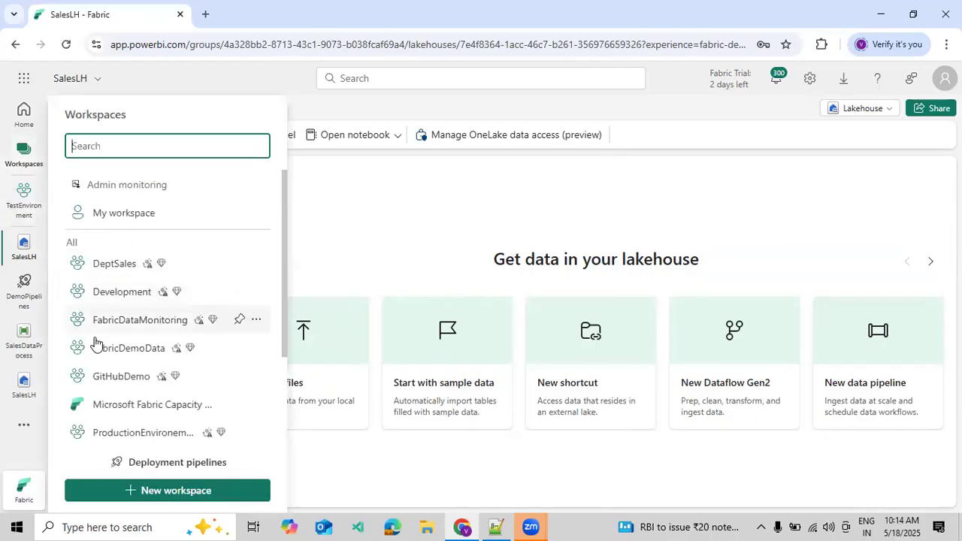
scroll(113, 346, "down", 2)
left_click(145, 313)
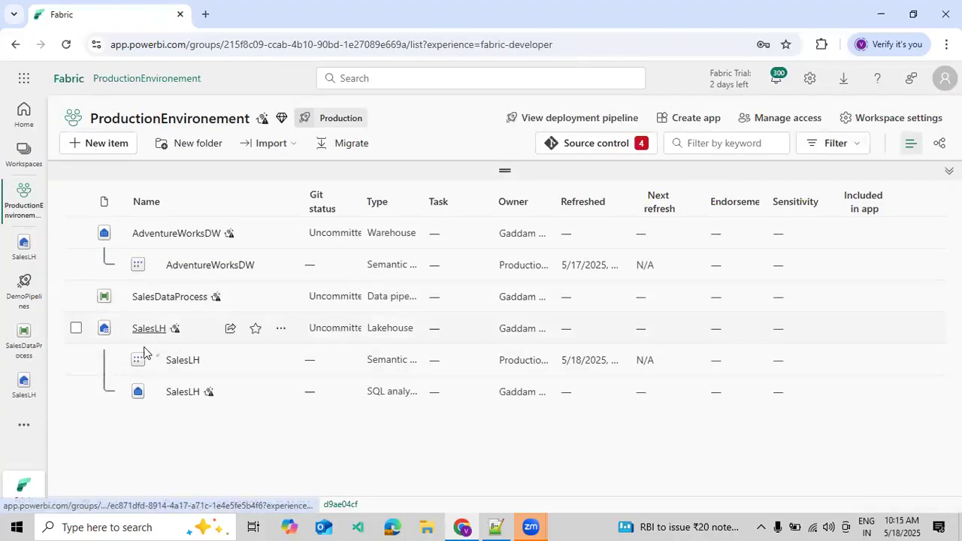
left_click(148, 329)
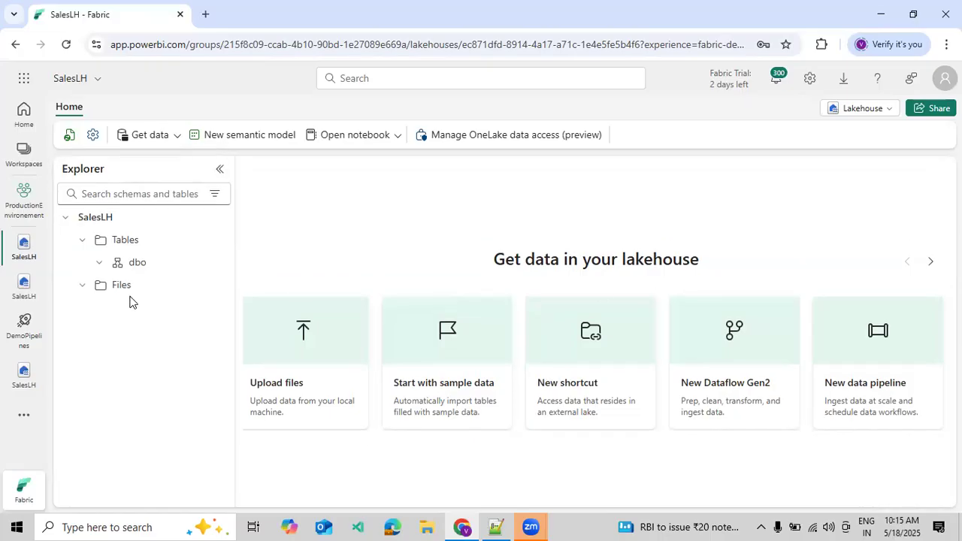
- Refresh the dbo schema of the production SalesLH lakehouse and expand it to check for tables
left_click(215, 262)
left_click(241, 337)
left_click(100, 264)
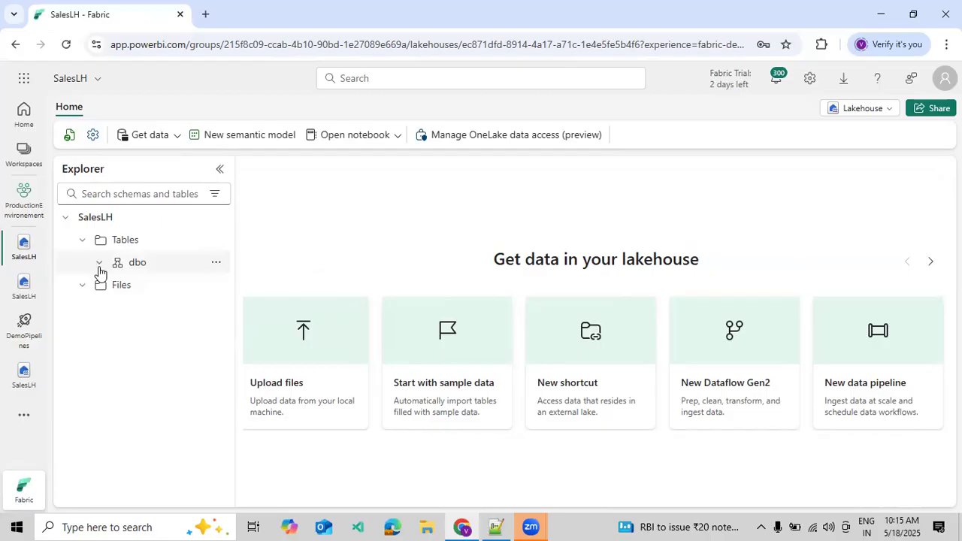
- Return to the ProductionEnvironement workspace and open its SalesDataProcess data pipeline
left_click(24, 156)
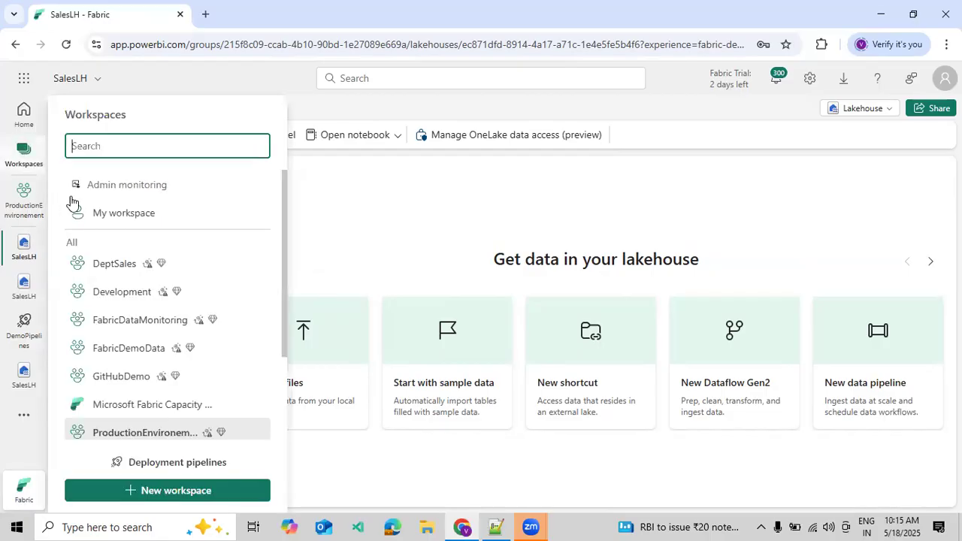
key("Escape")
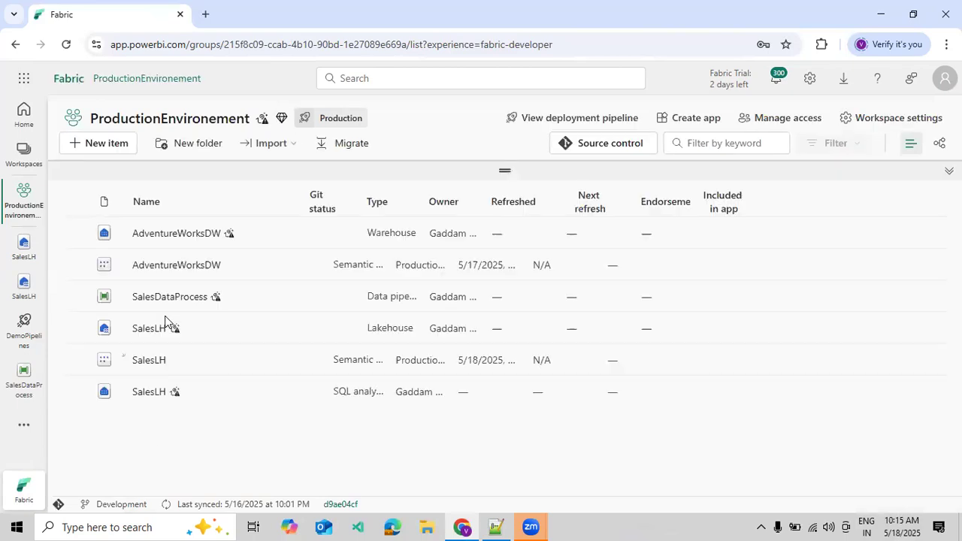
left_click(168, 299)
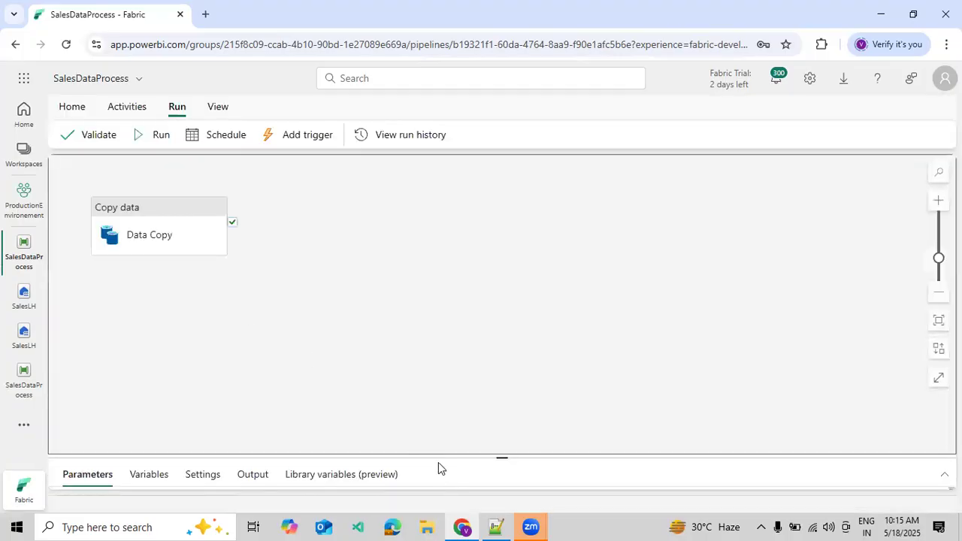
- Enlarge the settings area and examine the Data Copy activity's destination connection, table and table action
left_click_drag(479, 454, 477, 313)
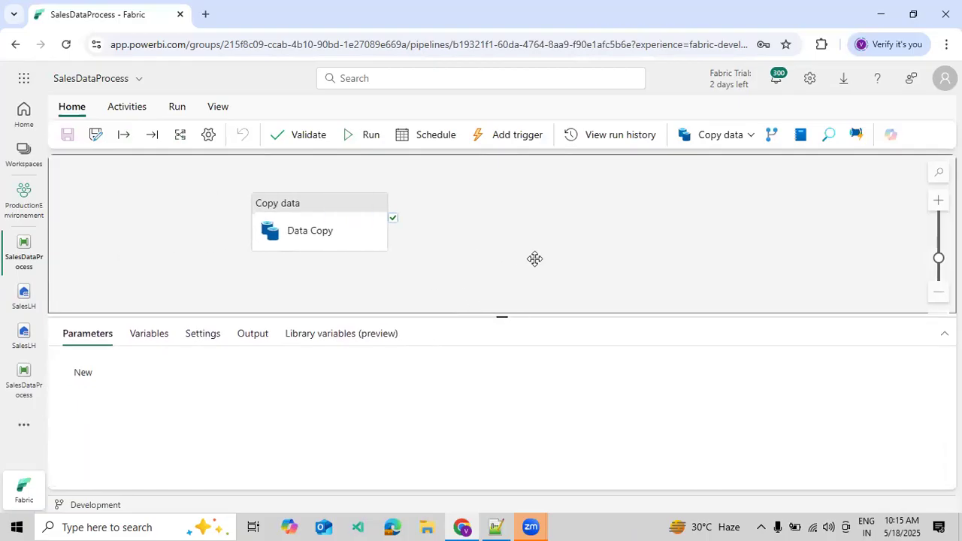
left_click(294, 232)
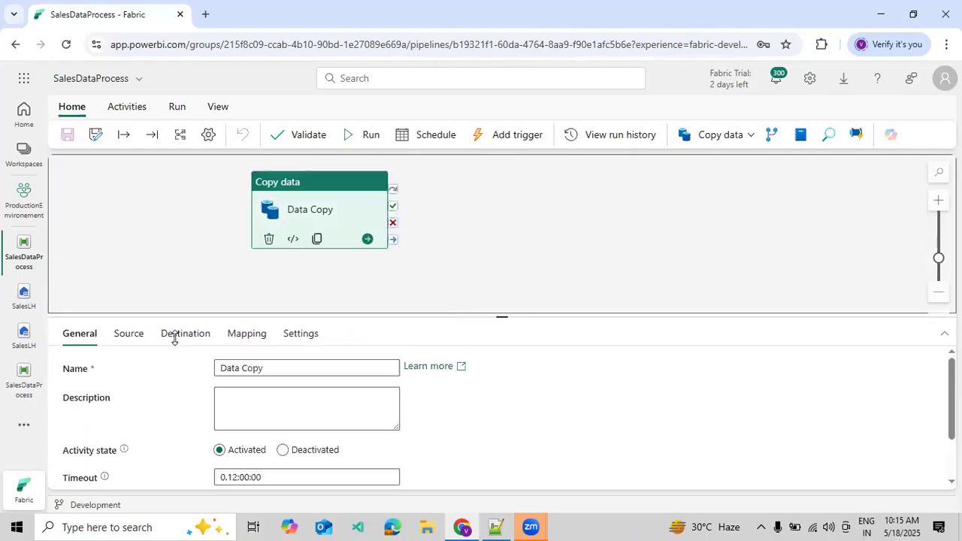
left_click(129, 346)
left_click(171, 343)
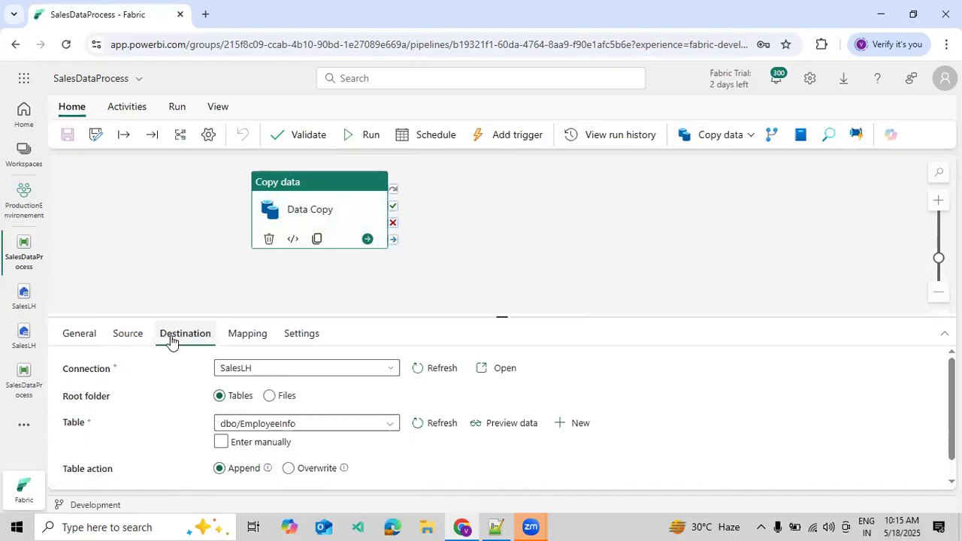
scroll(476, 462, "down", 1)
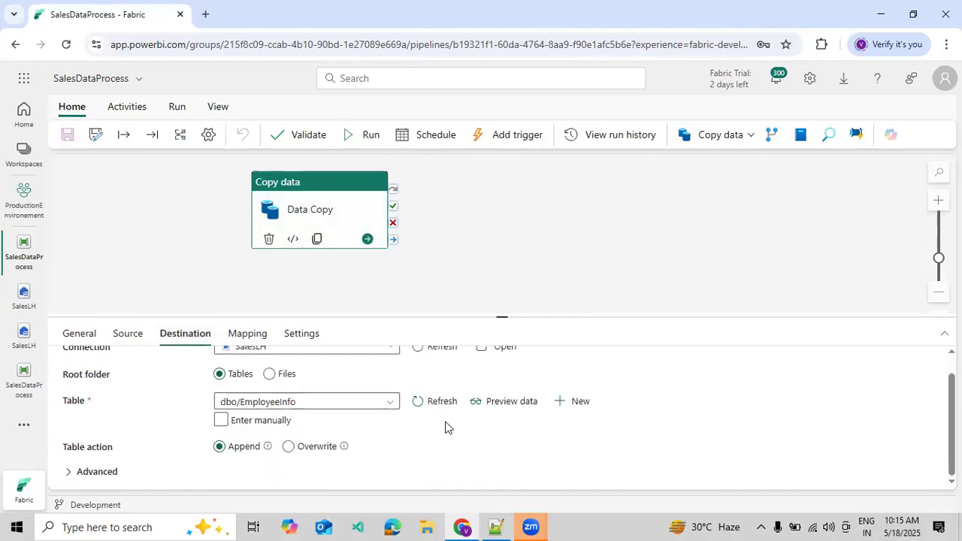
left_click(286, 283)
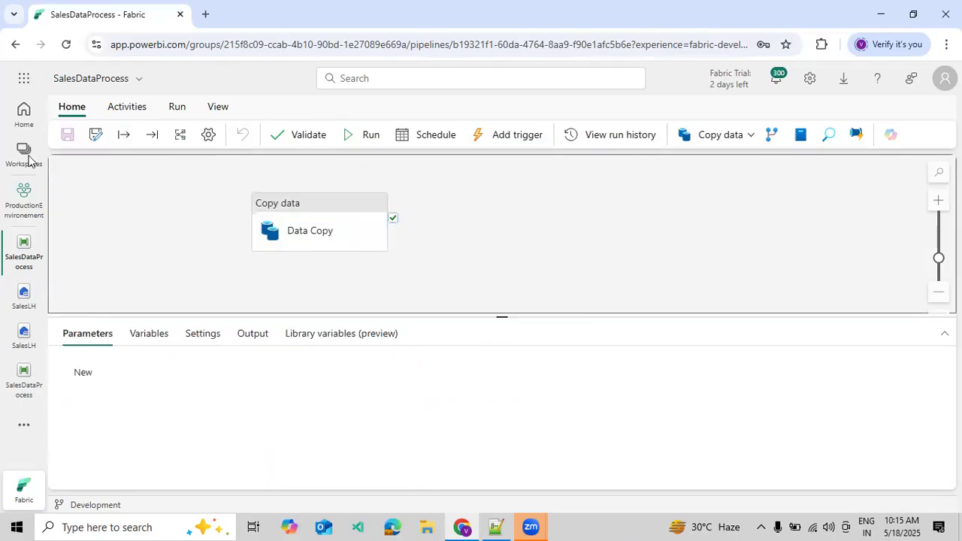
- Switch to the Development workspace
left_click(25, 155)
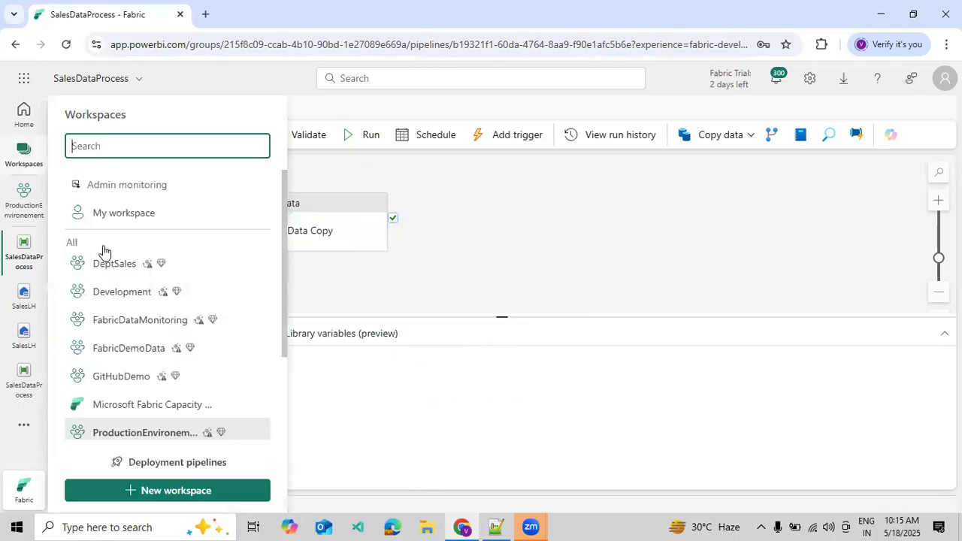
left_click(154, 301)
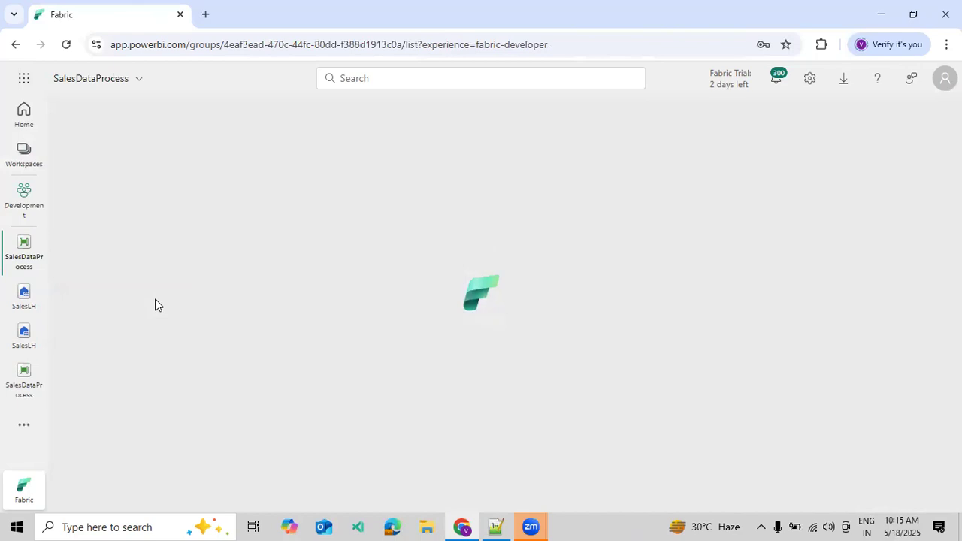